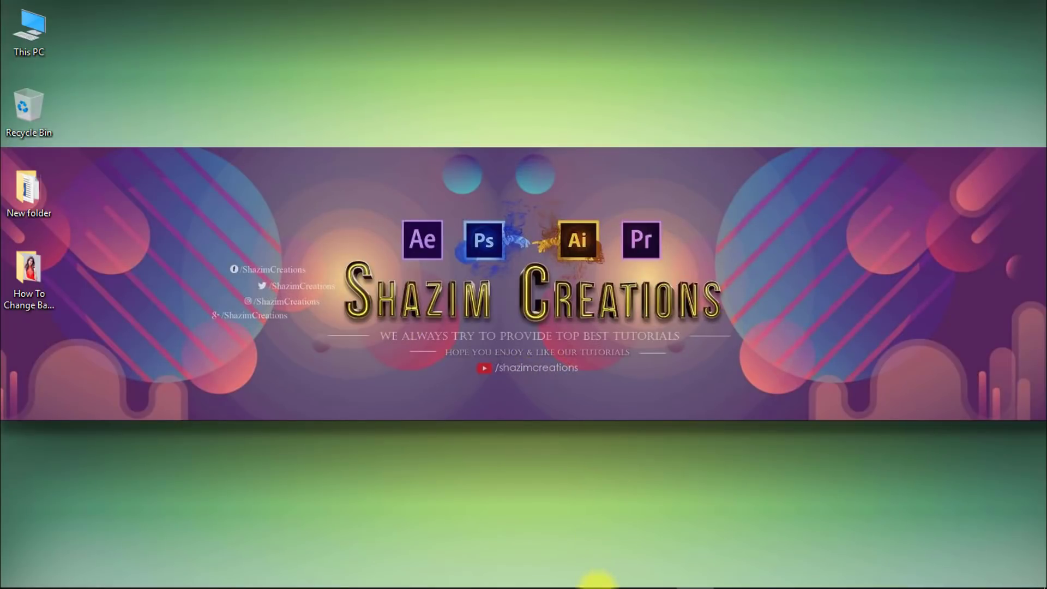
Launch Photoshop and open the portrait JPG from the How To Change Background folder on the Desktop.
left_click(598, 577)
left_click(47, 9)
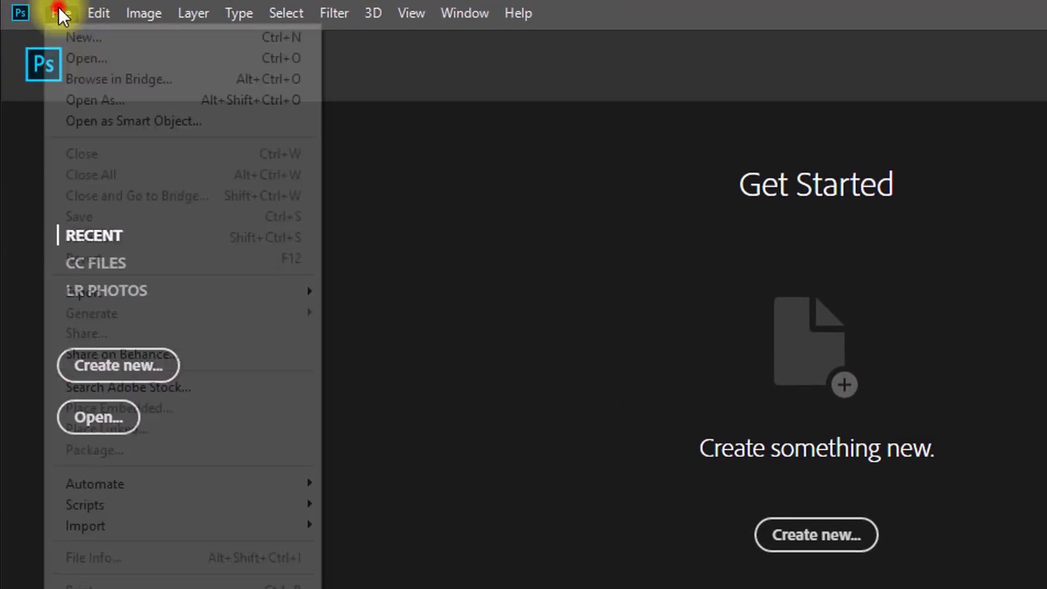
left_click(98, 57)
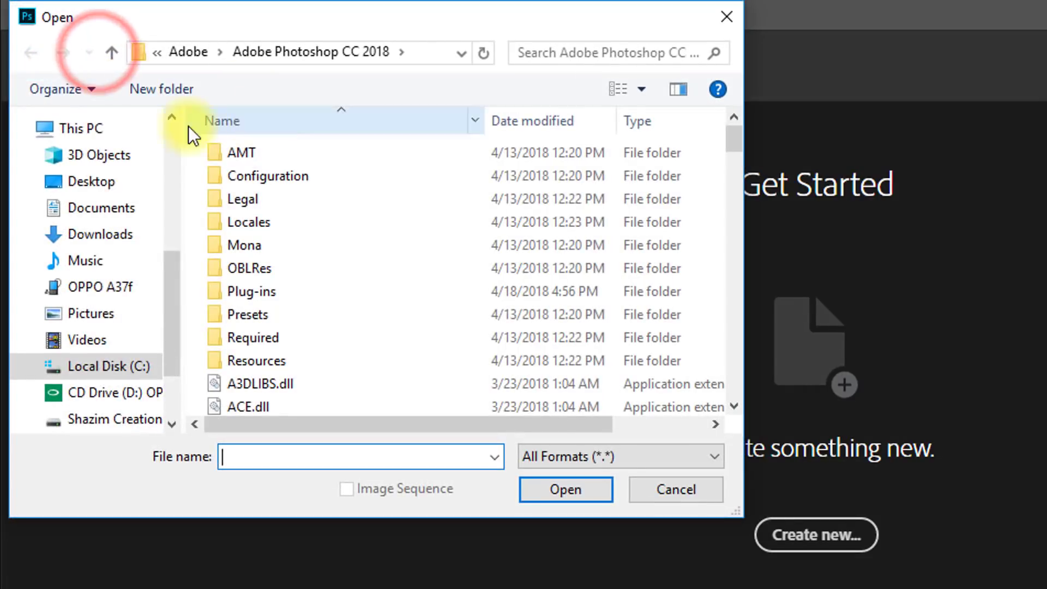
left_click(88, 182)
double_click(270, 195)
left_click(253, 159)
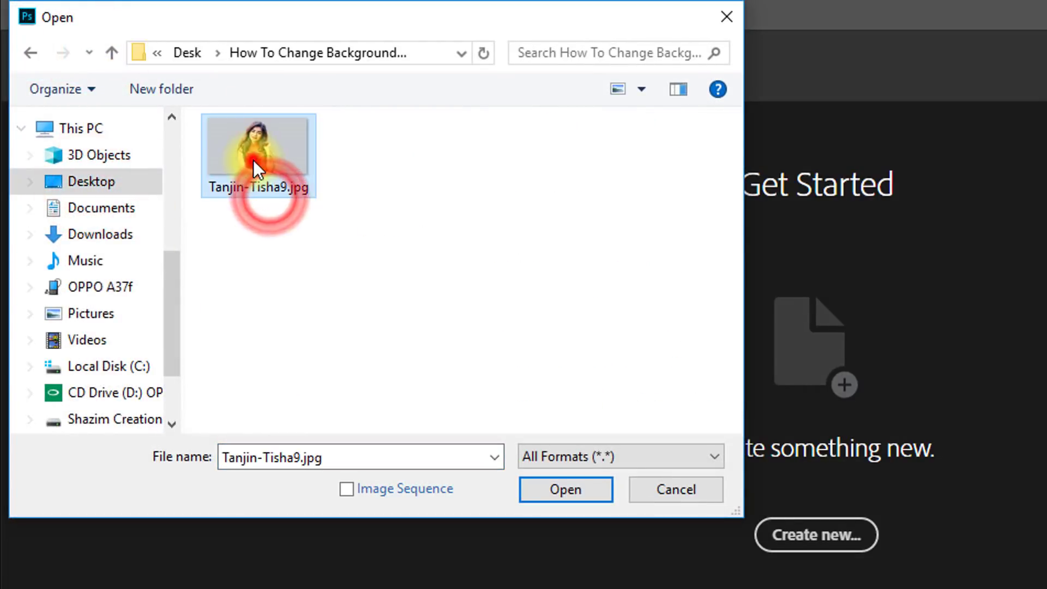
left_click(561, 490)
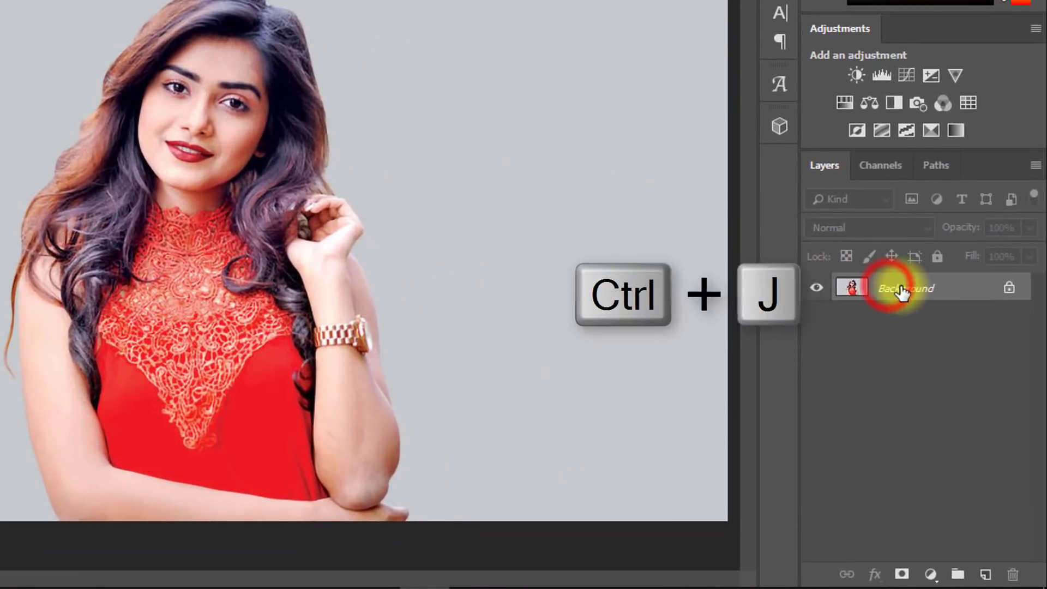
Duplicate the Background layer and select the Color Replacement Tool.
key("ctrl+j")
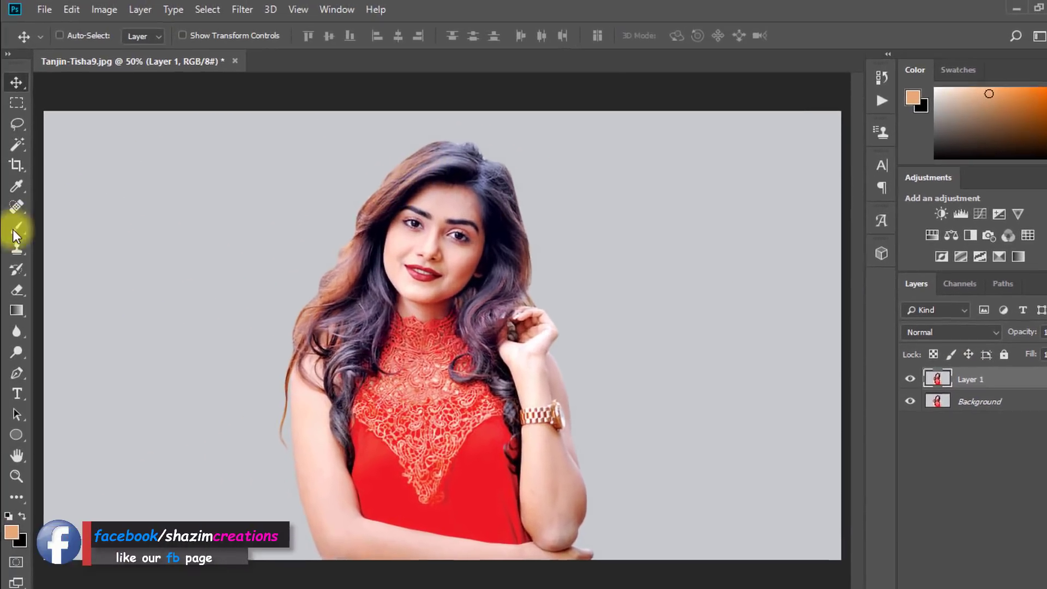
left_click(16, 219)
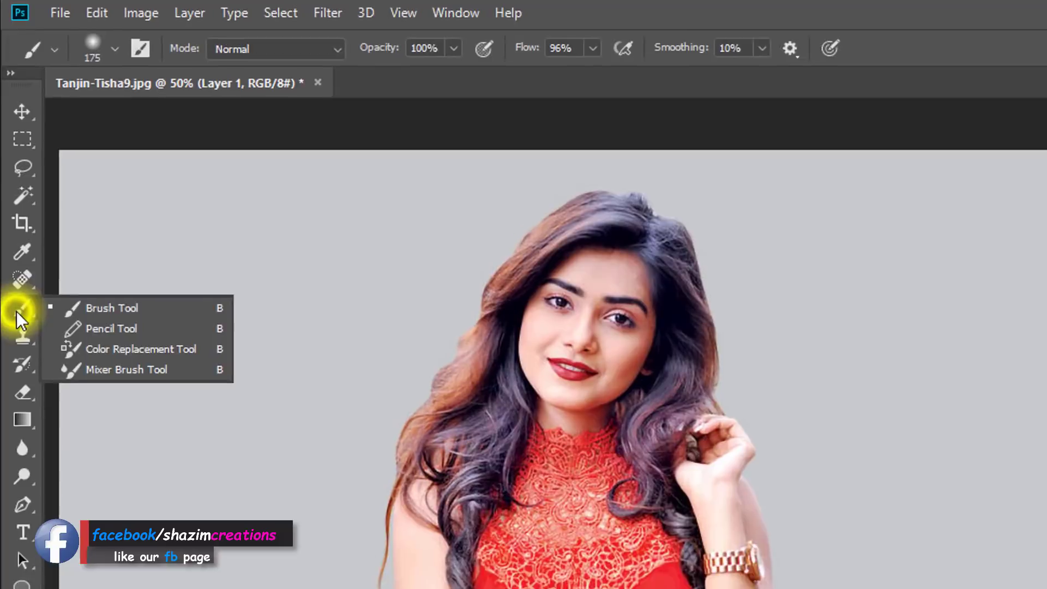
left_click(220, 372)
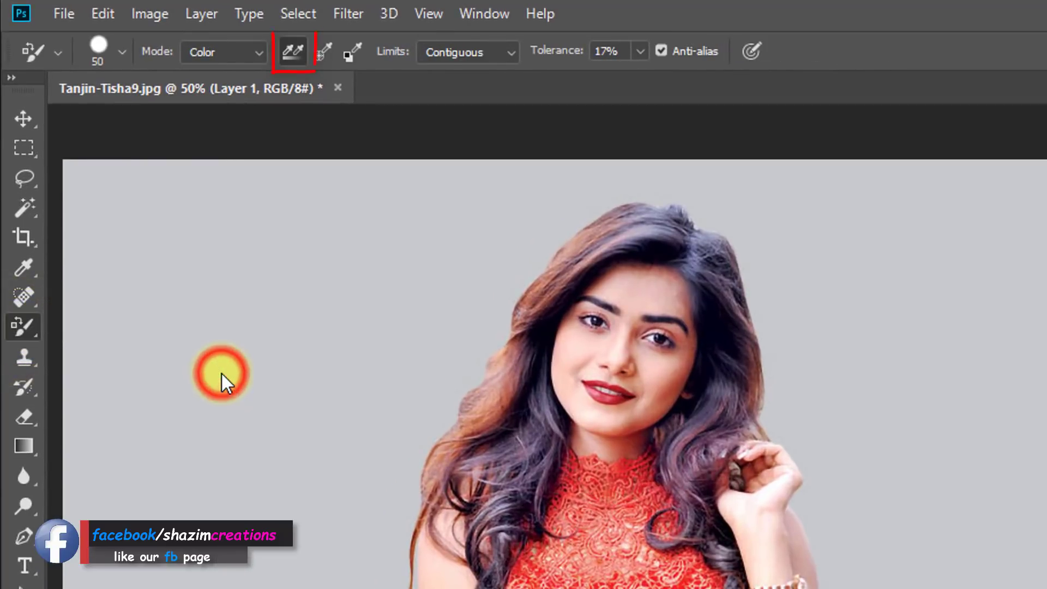
Configure the Color Replacement Tool with continuous sampling, Contiguous limits, Color mode, 24% tolerance and Anti-alias on.
left_click(288, 46)
left_click(443, 51)
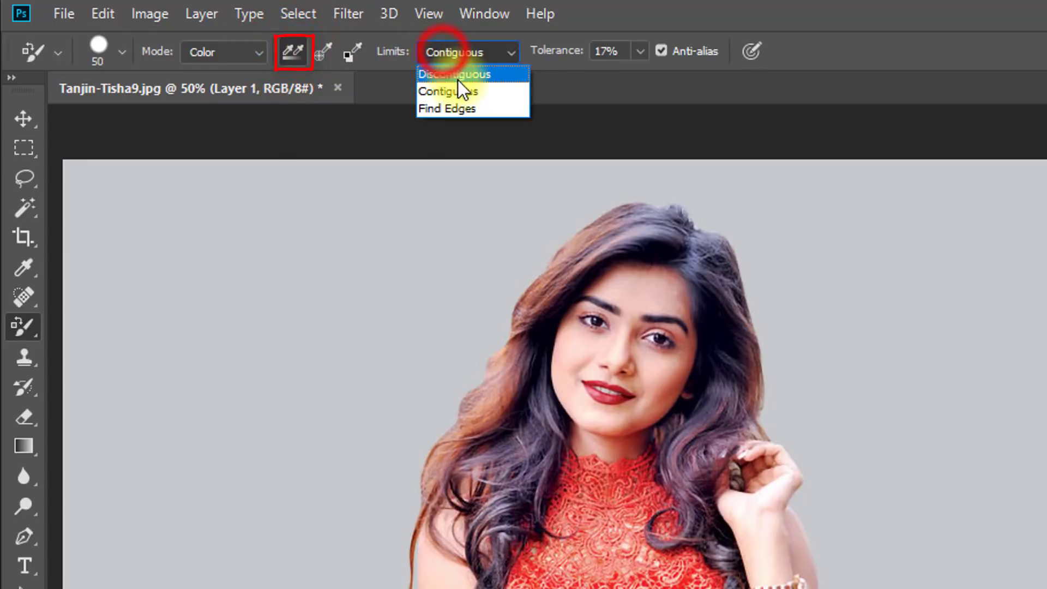
left_click(458, 93)
left_click(224, 52)
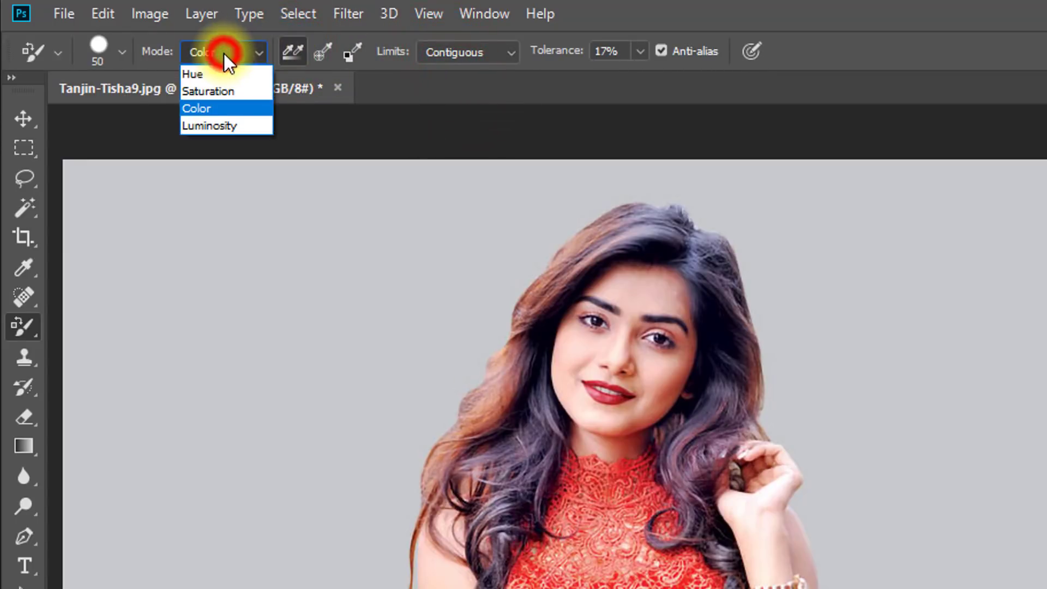
left_click(231, 104)
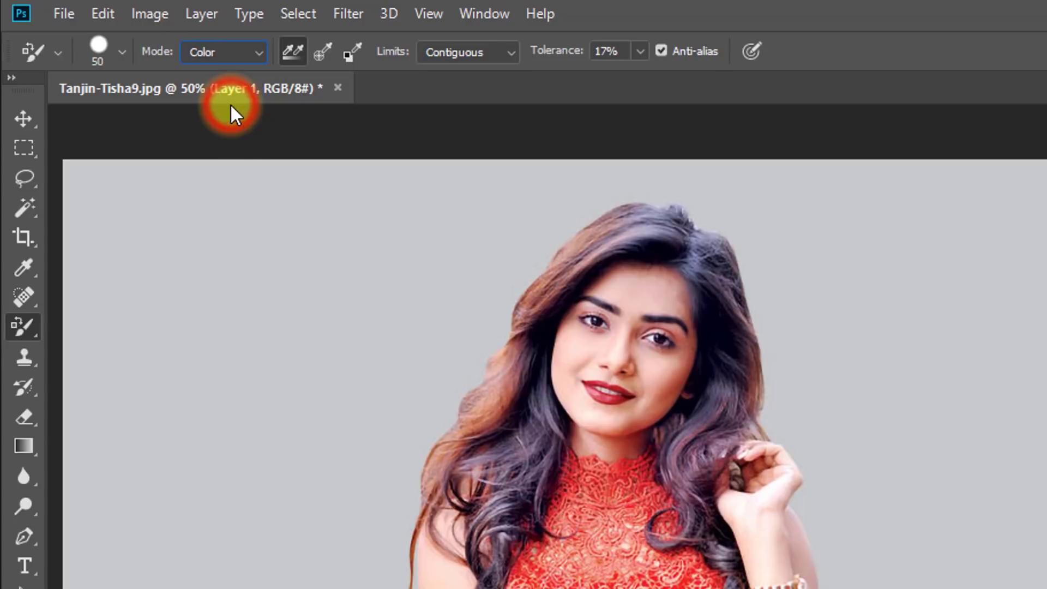
left_click(607, 51)
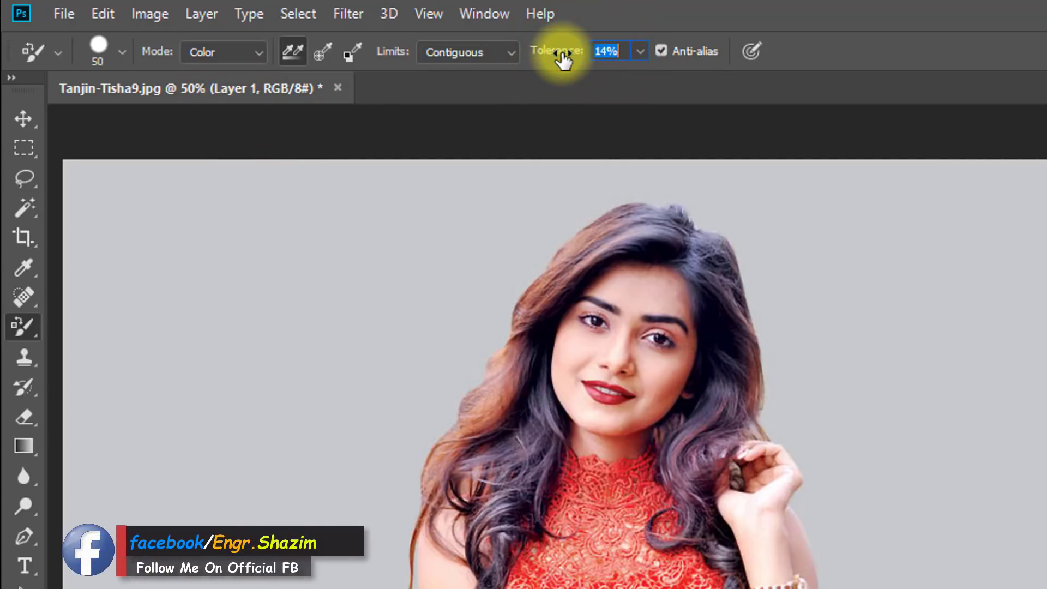
left_click(665, 52)
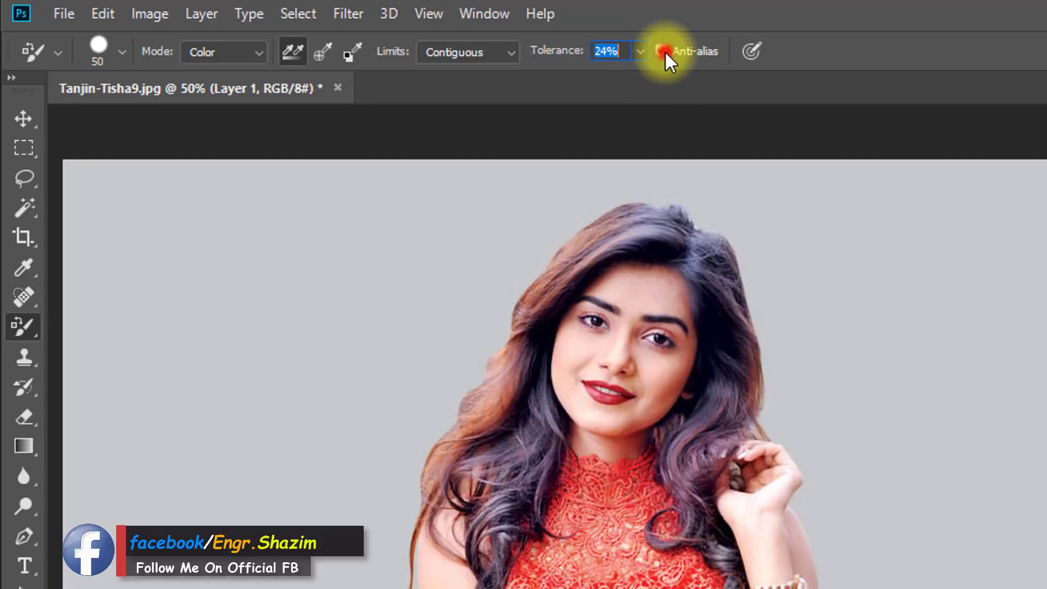
Set the color replacement brush to 75 px size and 100% hardness.
left_click(121, 50)
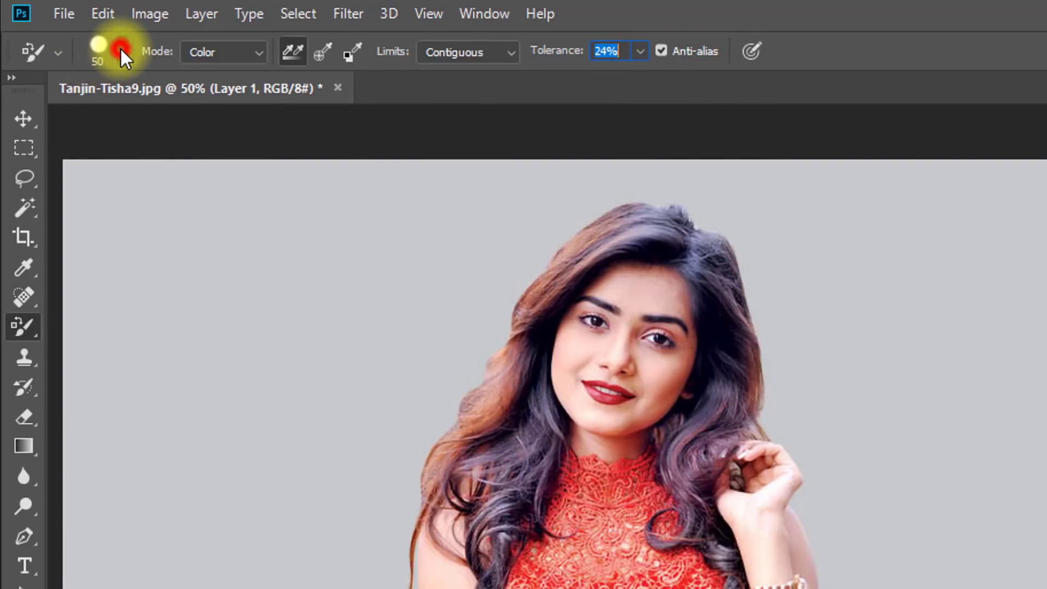
left_click_drag(90, 119, 124, 120)
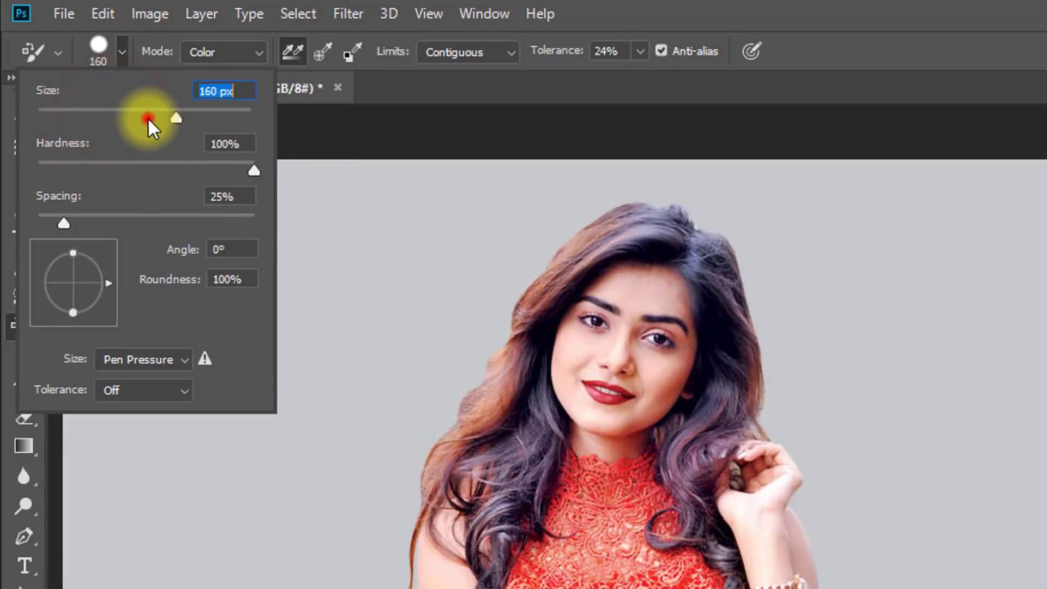
left_click_drag(114, 107, 116, 108)
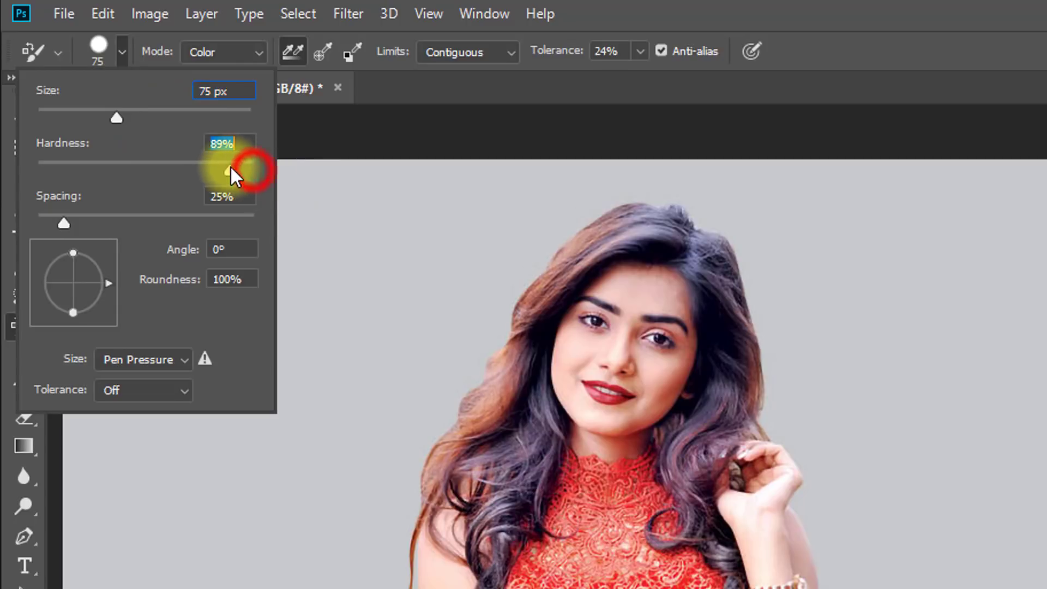
left_click_drag(230, 169, 255, 170)
key("Return")
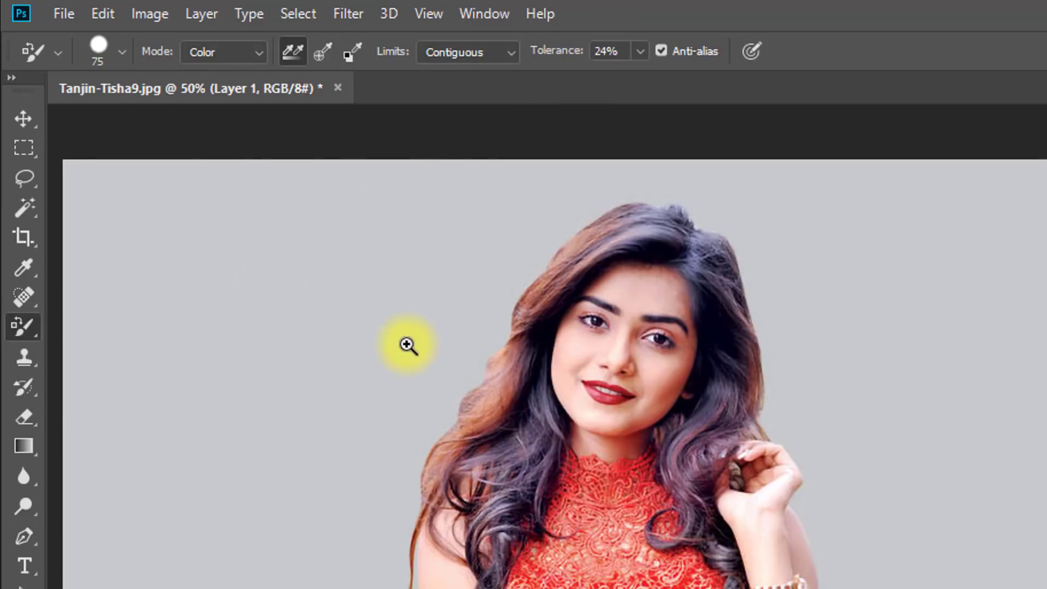
Try recolouring the grey backdrop around the loose hair strand beside the arm on the image's left with light orange.
left_click_drag(377, 346, 491, 357)
left_click_drag(471, 588, 420, 109)
left_click_drag(417, 436, 421, 384)
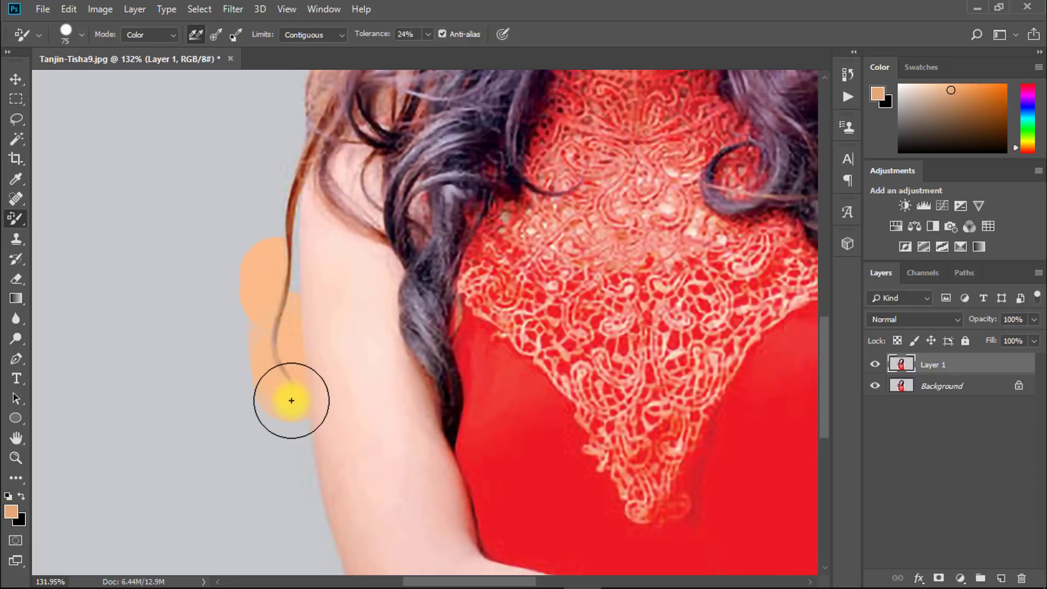
Confirm the light orange foreground colour and try painting more of the backdrop along the same arm.
left_click(10, 515)
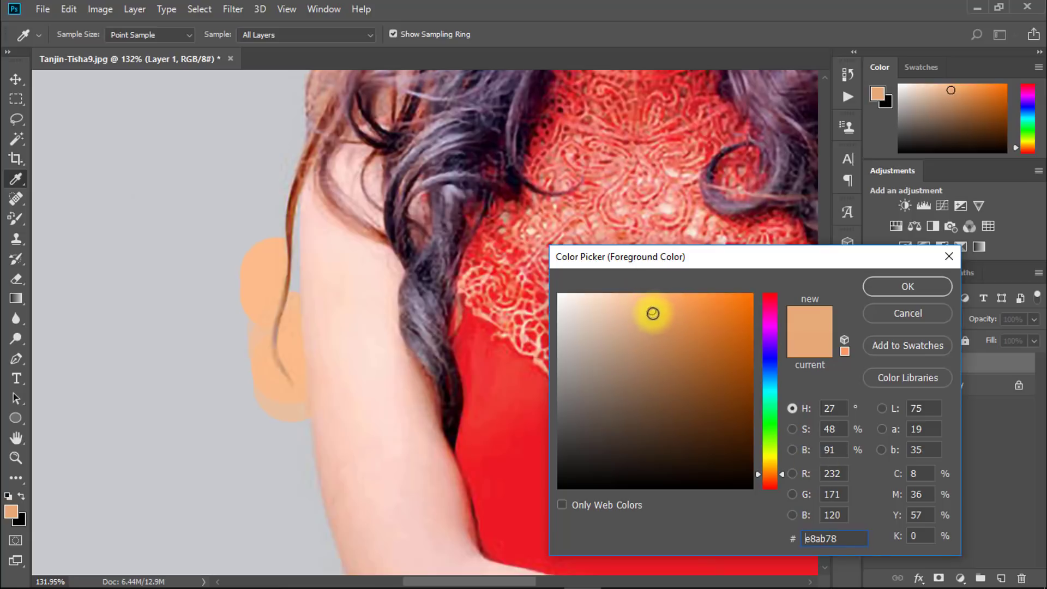
left_click(910, 295)
left_click(283, 268)
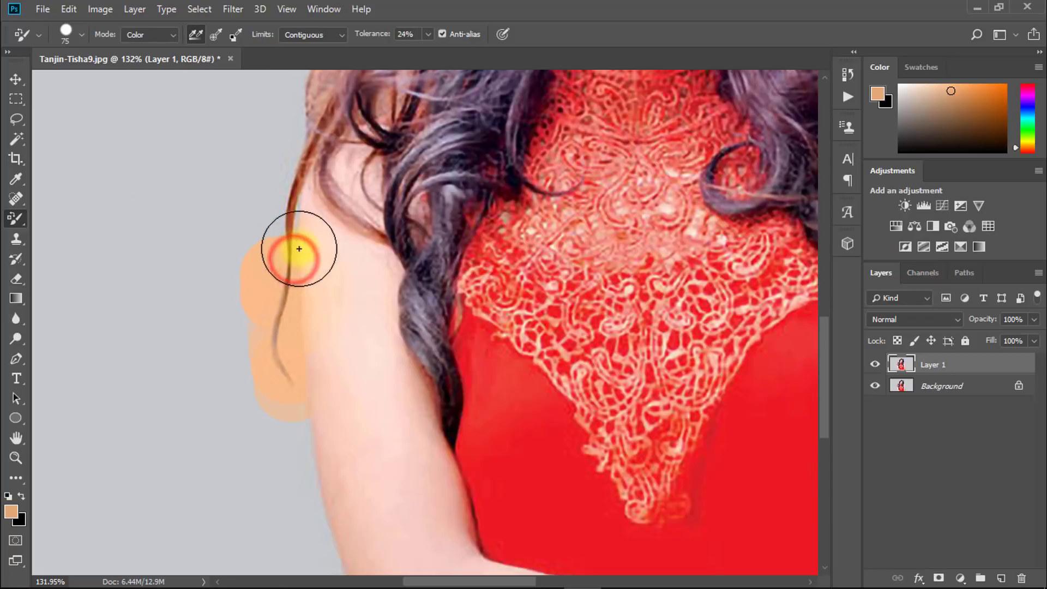
left_click_drag(294, 529, 393, 474)
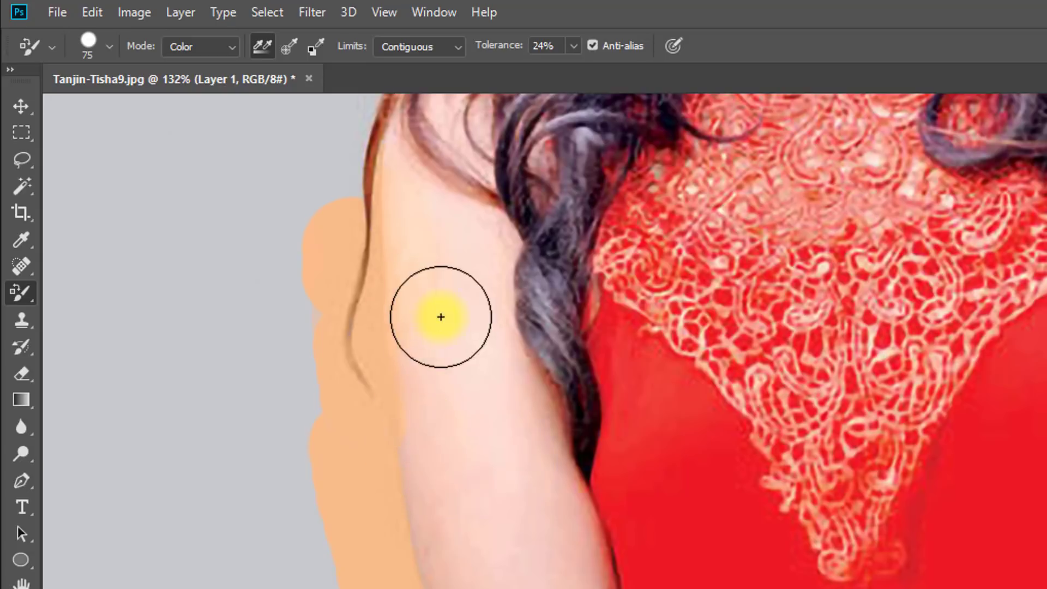
left_click(398, 404)
left_click_drag(417, 342, 395, 587)
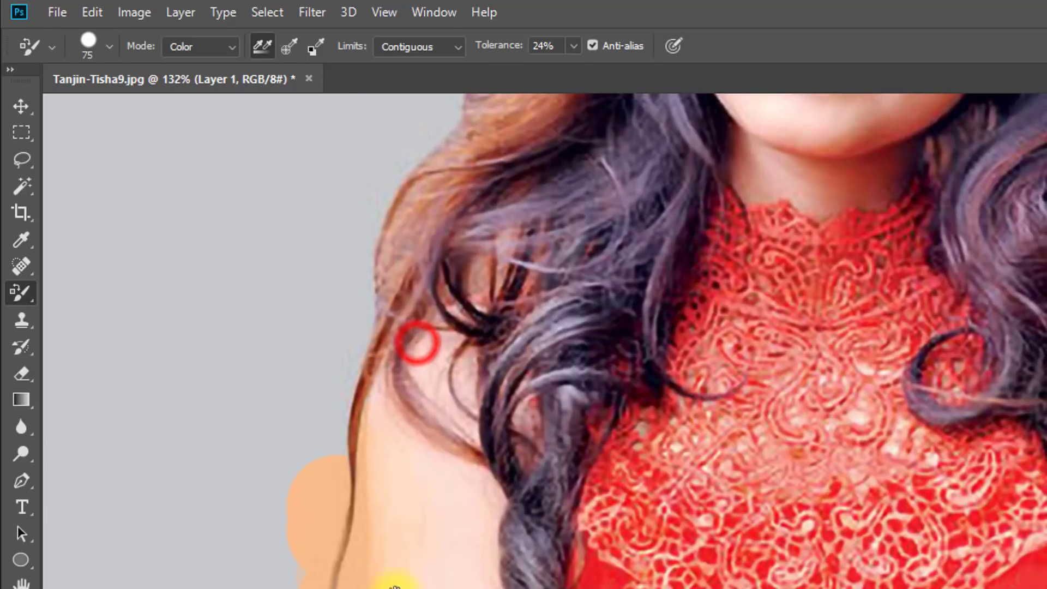
Lower the tolerance to 16% and try recolouring the backdrop along the lower part of the same arm.
left_click_drag(486, 45, 459, 55)
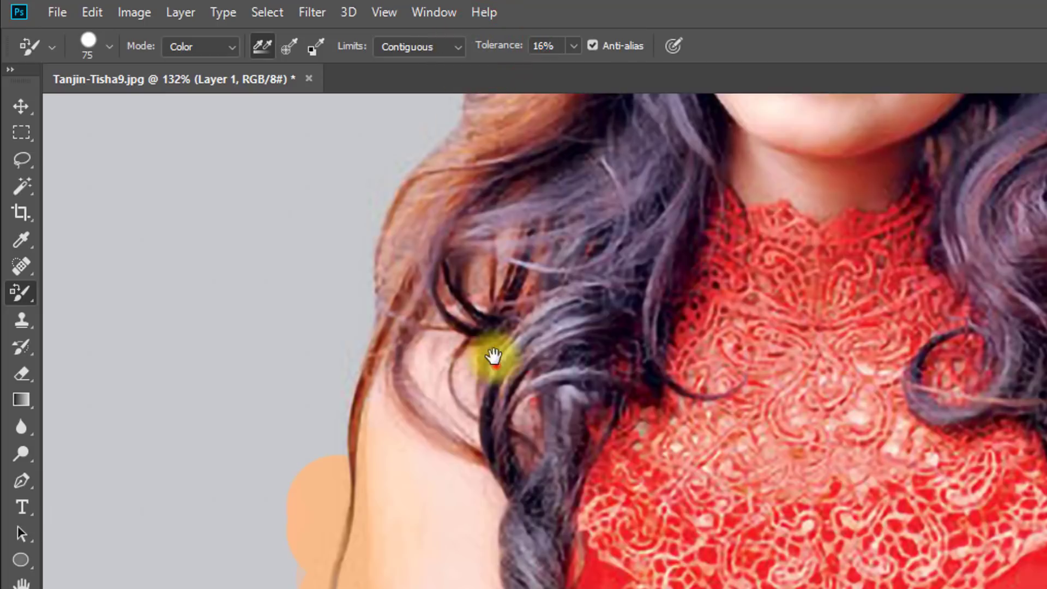
left_click_drag(493, 355, 525, 115)
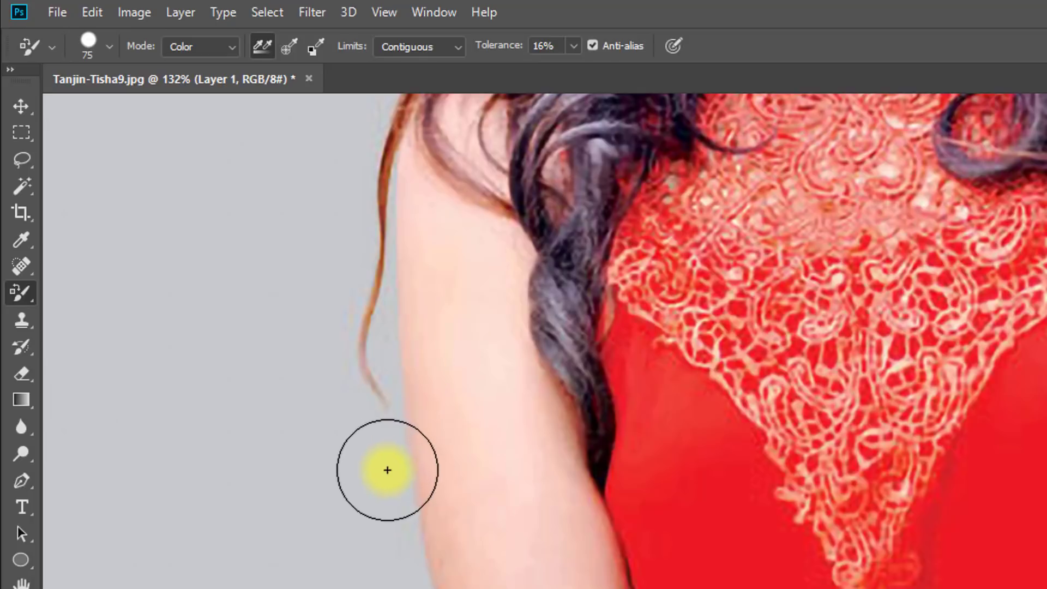
mouse_move(389, 474)
left_mouse_down()
mouse_move(429, 585)
mouse_move(412, 409)
mouse_move(421, 440)
left_mouse_up()
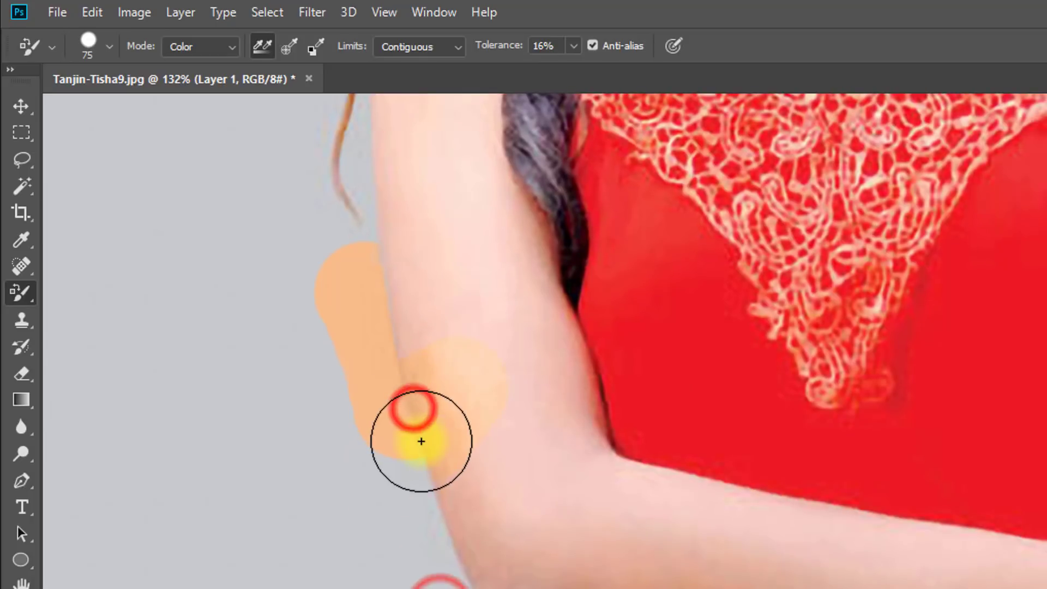
left_click_drag(402, 397, 437, 567)
Set the tolerance to 10%, undo the last trial stroke and repaint the backdrop along the lower arm.
left_click_drag(494, 45, 489, 50)
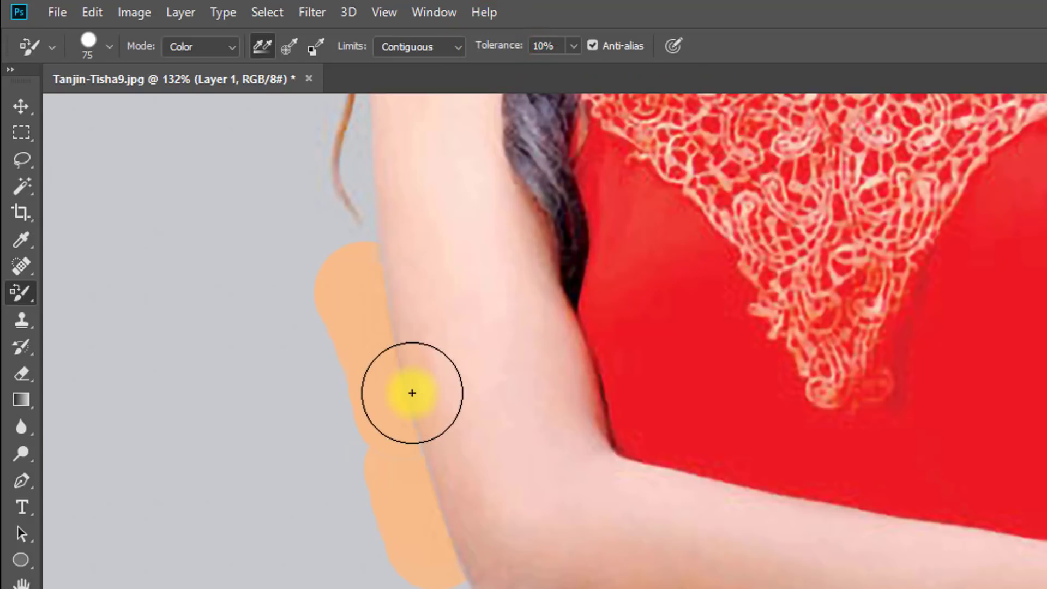
key("ctrl+z")
left_click_drag(361, 293, 444, 554)
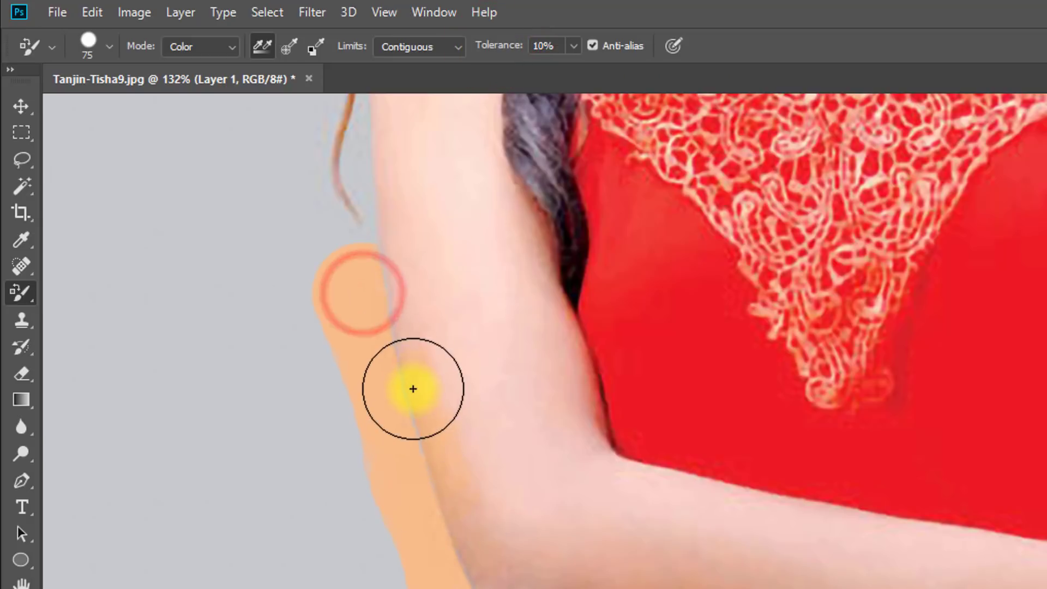
left_click_drag(401, 416, 439, 546)
Extend the light orange backdrop up the arm and around the loose hair strand.
key("space")
left_click_drag(388, 390, 396, 490)
mouse_move(377, 426)
left_mouse_down()
mouse_move(361, 303)
mouse_move(339, 250)
mouse_move(369, 204)
mouse_move(337, 588)
left_mouse_up()
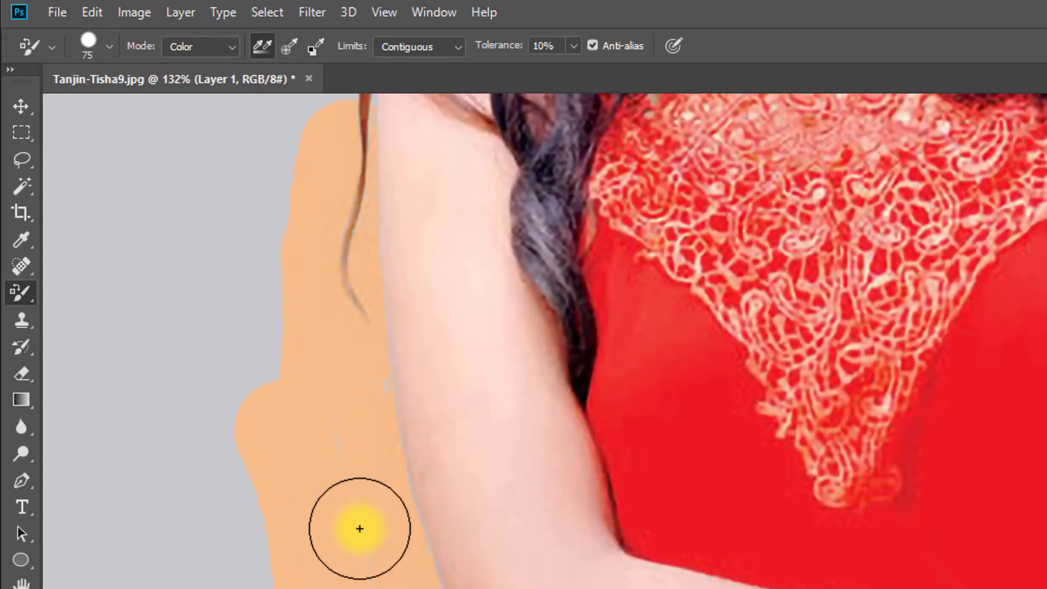
left_click(336, 440)
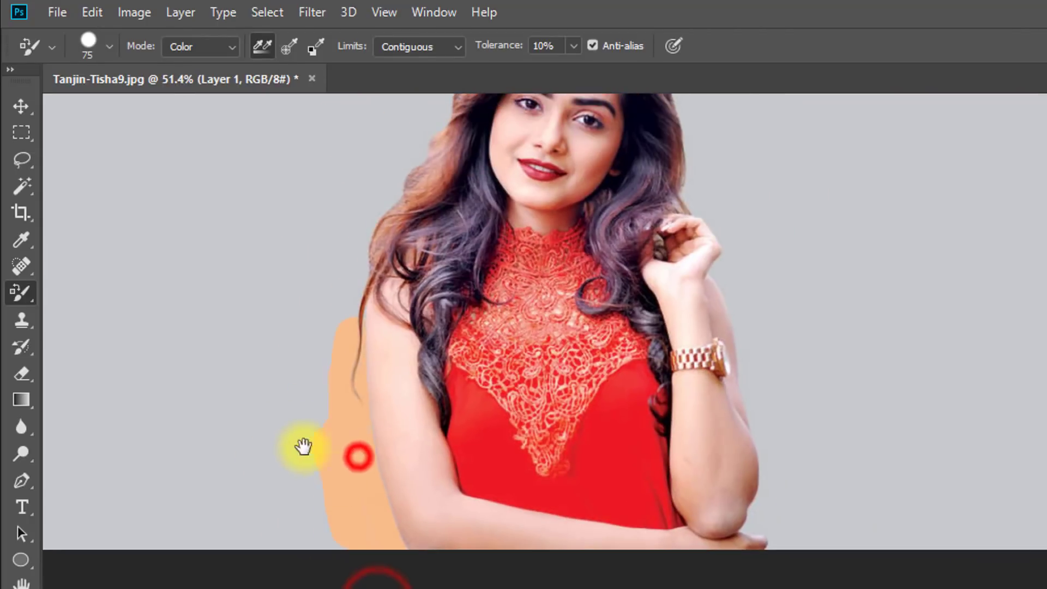
Recolour the backdrop along the hair on the image's left side, from the arm up to the top of the head.
key("ctrl+0")
left_click_drag(354, 480, 363, 219)
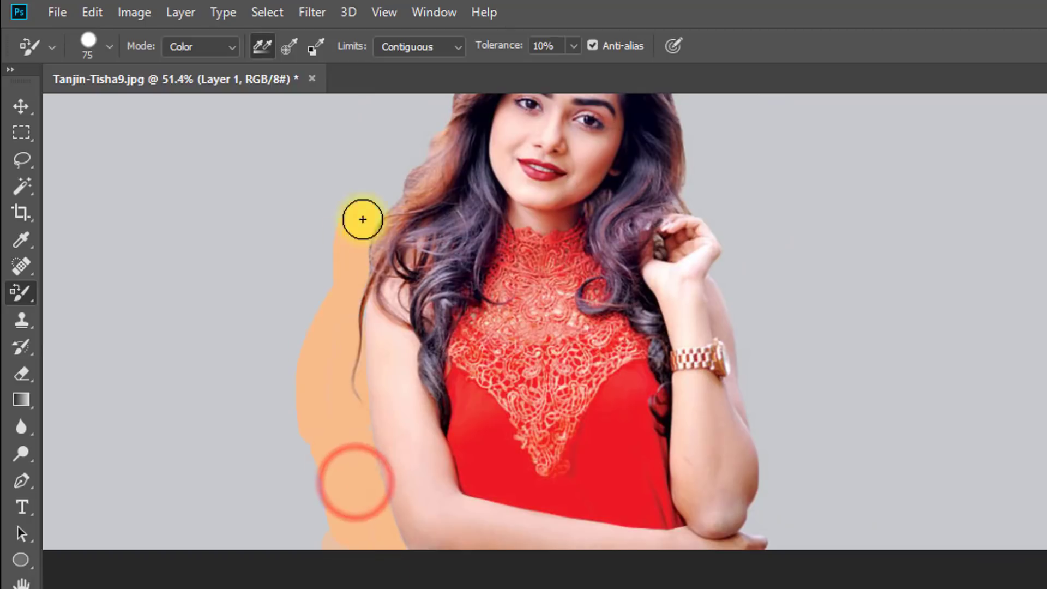
mouse_move(434, 147)
left_mouse_down()
mouse_move(280, 427)
mouse_move(351, 296)
mouse_move(416, 268)
left_mouse_up()
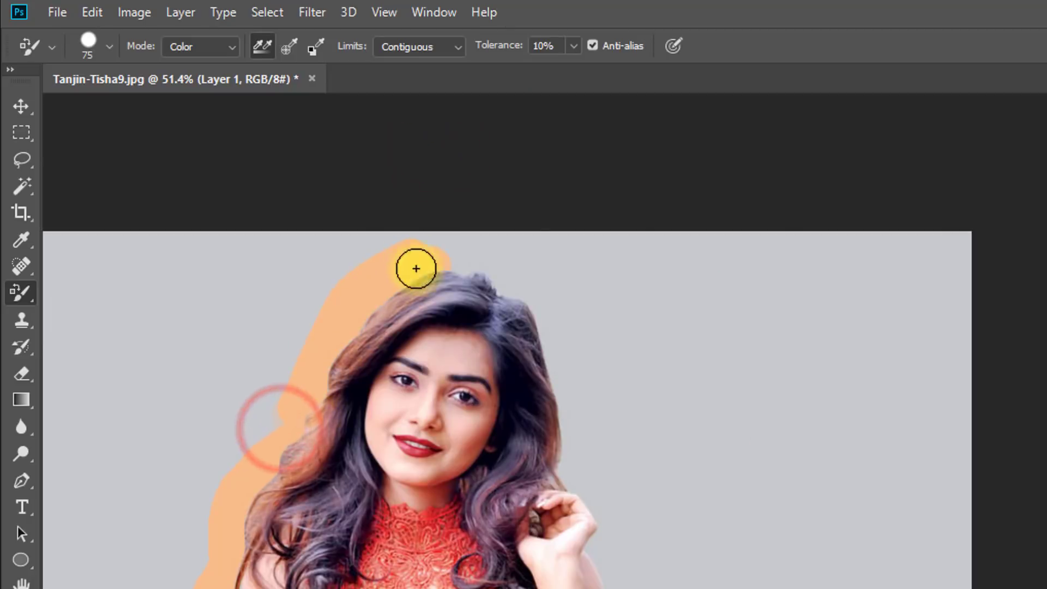
Recolour the backdrop over the top of the head and down the other side of the hair to the raised hand.
left_click(527, 302)
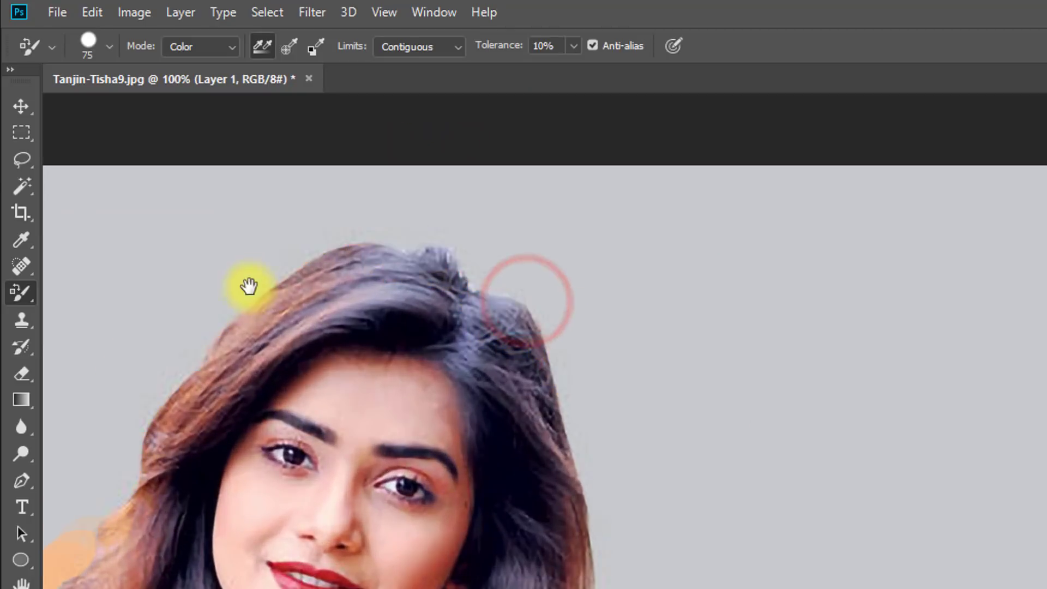
left_click_drag(247, 285, 330, 340)
mouse_move(225, 441)
left_mouse_down()
mouse_move(334, 273)
mouse_move(570, 196)
mouse_move(694, 351)
mouse_move(731, 567)
left_mouse_up()
mouse_move(528, 185)
left_mouse_down()
mouse_move(541, 237)
mouse_move(534, 177)
mouse_move(548, 225)
mouse_move(536, 180)
mouse_move(564, 172)
mouse_move(533, 194)
mouse_move(562, 187)
left_mouse_up()
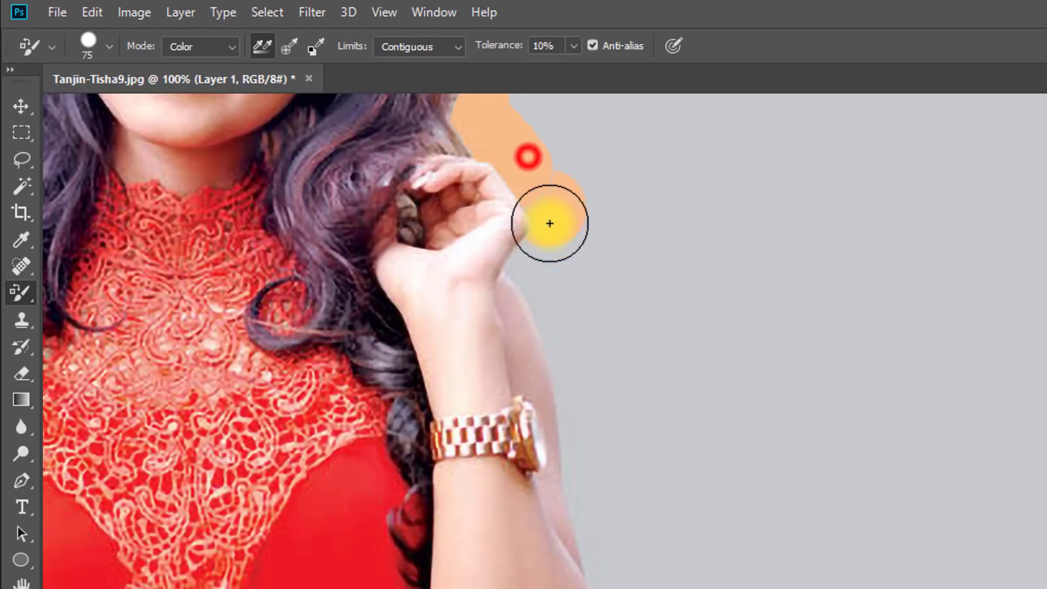
Recolour the backdrop along the raised hand, wrist and elbow down to the image's bottom edge.
left_click_drag(550, 223, 543, 155)
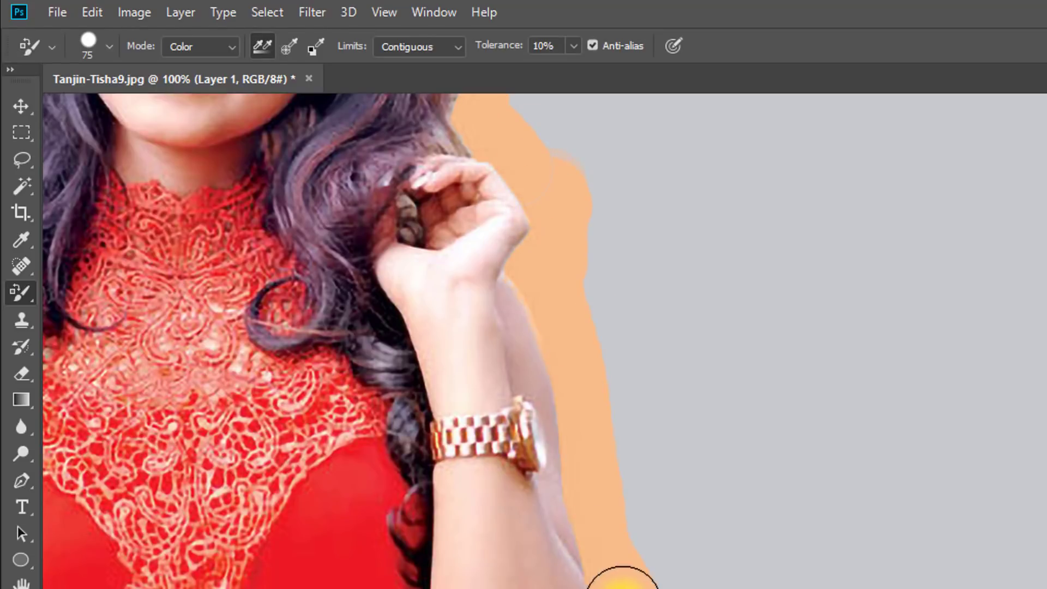
mouse_move(623, 586)
left_mouse_down()
mouse_move(671, 325)
mouse_move(664, 361)
left_mouse_up()
left_click(724, 361)
left_click(734, 375)
mouse_move(812, 415)
left_mouse_down()
mouse_move(675, 345)
mouse_move(710, 399)
left_mouse_up()
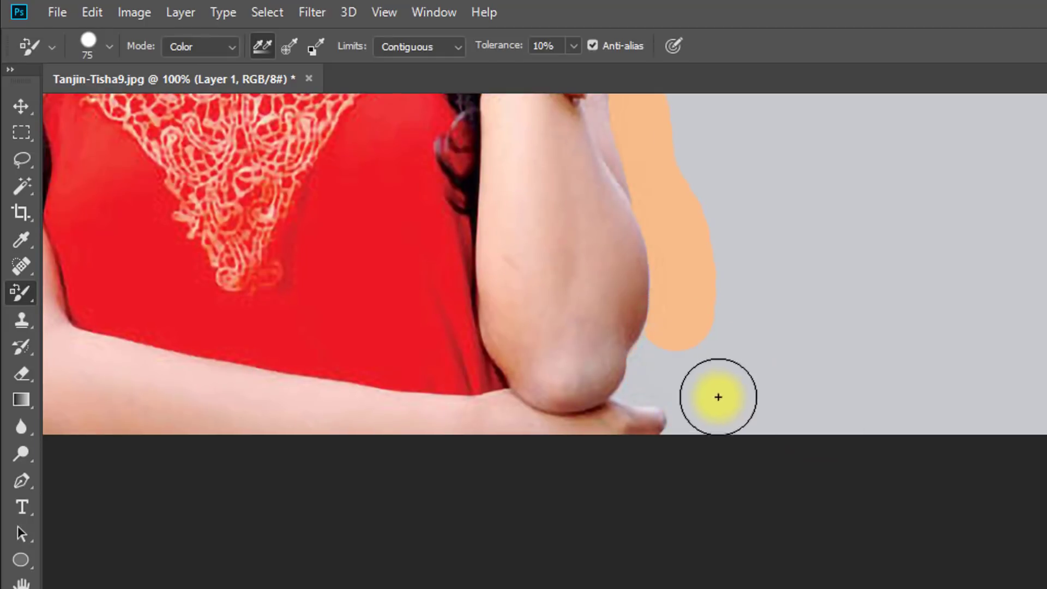
mouse_move(687, 347)
left_mouse_down()
mouse_move(671, 309)
mouse_move(607, 392)
mouse_move(711, 424)
mouse_move(669, 419)
mouse_move(687, 412)
mouse_move(728, 291)
left_mouse_up()
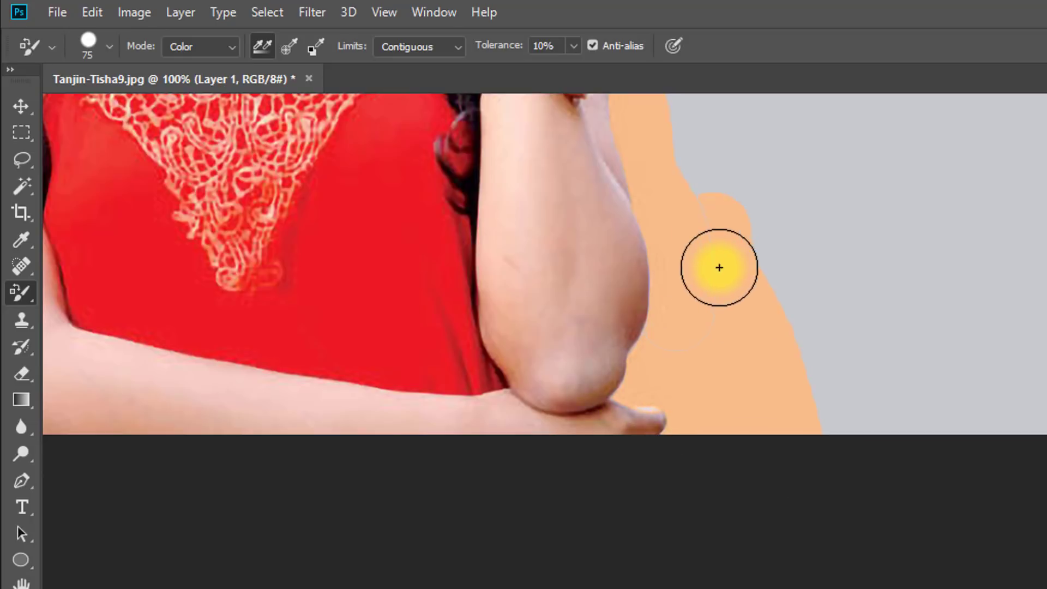
Recolour the rest of the backdrop beside the raised arm out to the image's right edge with a 400 px brush.
left_click(713, 269)
key("ctrl+0")
key("[")
key("]")
mouse_move(627, 342)
left_mouse_down()
mouse_move(756, 345)
mouse_move(771, 290)
mouse_move(804, 536)
mouse_move(676, 430)
mouse_move(672, 480)
mouse_move(662, 473)
mouse_move(599, 291)
mouse_move(676, 266)
mouse_move(623, 385)
mouse_move(639, 407)
mouse_move(633, 391)
mouse_move(611, 398)
mouse_move(576, 435)
left_mouse_up()
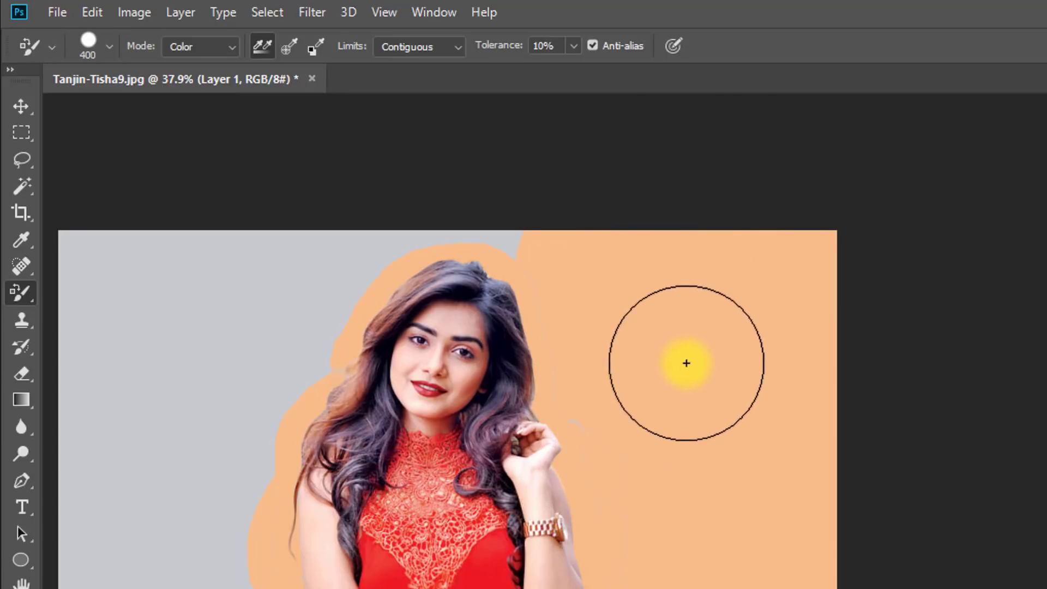
Recolour the remaining grey backdrop on the image's left side light orange with the 400 px brush.
mouse_move(159, 320)
left_mouse_down()
mouse_move(250, 306)
mouse_move(226, 586)
left_mouse_up()
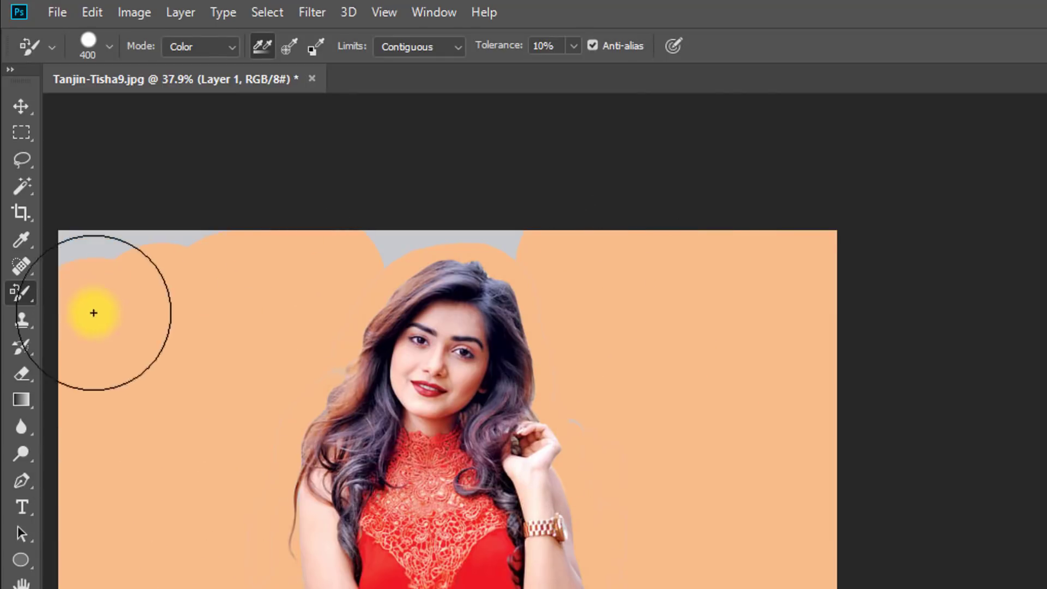
mouse_move(94, 312)
left_mouse_down()
mouse_move(239, 240)
mouse_move(300, 280)
left_mouse_up()
left_click_drag(289, 316, 409, 256)
Recolour the leftover grey patch above the head and the faint line beside the hair with a 150 px brush.
left_click_drag(416, 248, 357, 378)
key("[")
key("[")
key("[")
key("[")
key("[")
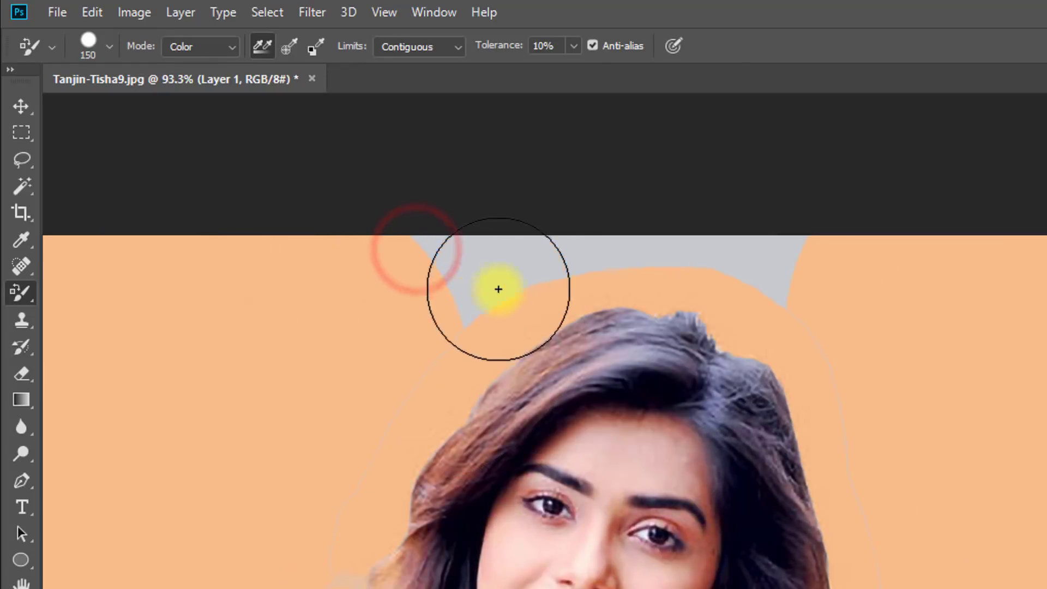
mouse_move(498, 289)
left_mouse_down()
mouse_move(443, 261)
mouse_move(568, 271)
mouse_move(534, 291)
mouse_move(678, 264)
mouse_move(776, 265)
mouse_move(805, 334)
mouse_move(791, 317)
mouse_move(832, 376)
left_mouse_up()
left_click(830, 367)
left_click(840, 386)
left_click_drag(849, 418, 864, 489)
left_click_drag(883, 549, 792, 376)
Touch up the grey patch beside the hair on the image's left side with the 150 px brush.
left_click_drag(293, 254, 225, 383)
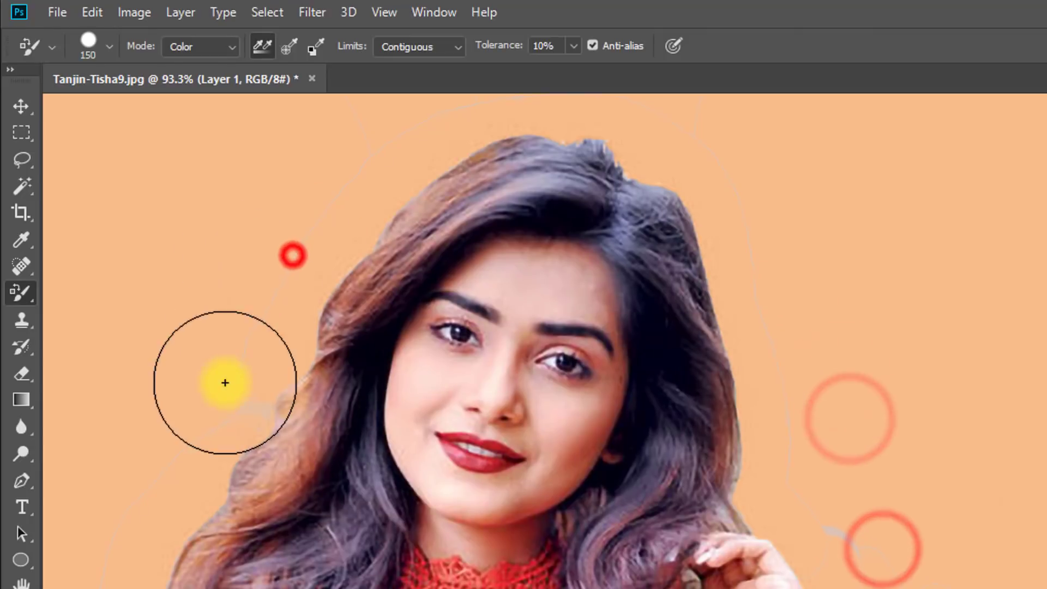
left_click_drag(416, 374, 348, 367)
left_click_drag(252, 400, 393, 395)
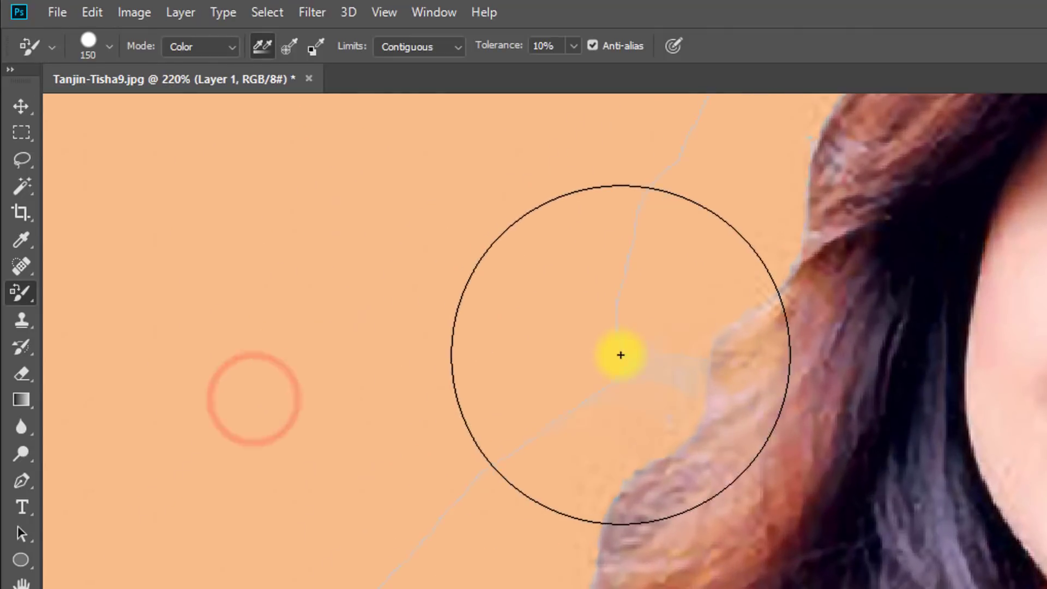
mouse_move(640, 355)
left_mouse_down()
mouse_move(667, 374)
mouse_move(621, 394)
mouse_move(619, 249)
left_mouse_up()
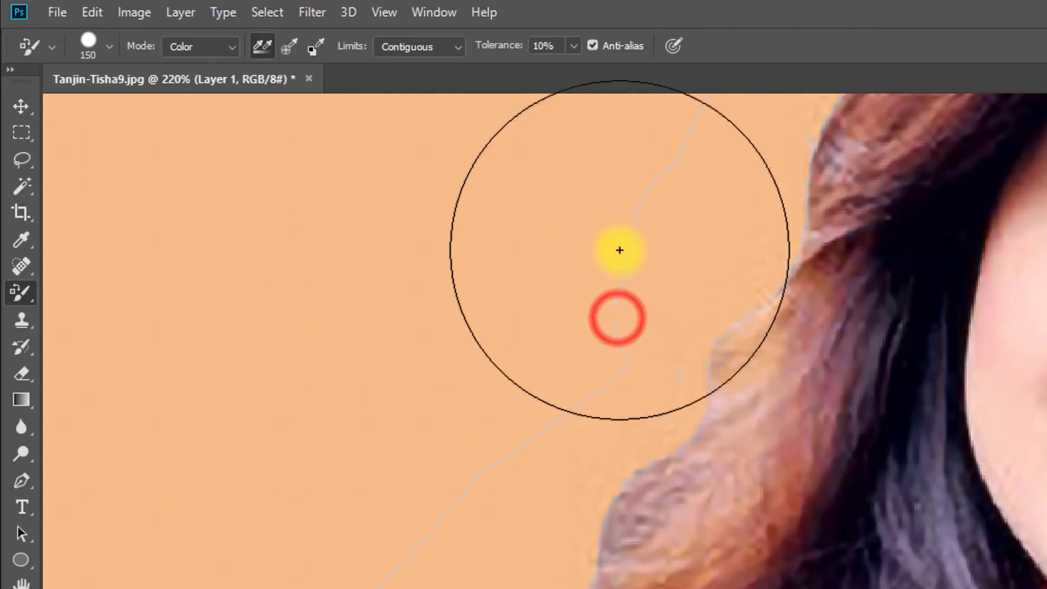
Reduce the brush to 90 px and recolour the thin grey lines beside the hair on the image's left side.
key("bracketleft")
key("bracketleft")
key("bracketleft")
key("bracketleft")
key("bracketleft")
key("bracketleft")
key("bracketleft")
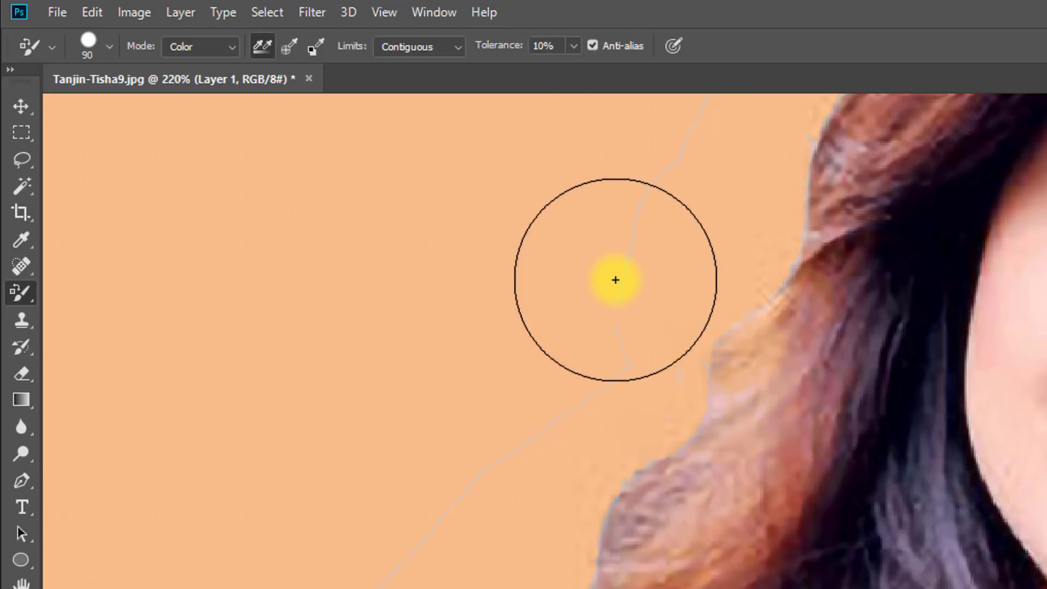
left_click(636, 227)
left_click_drag(620, 327, 450, 322)
left_click_drag(634, 394, 529, 400)
left_click_drag(453, 336, 542, 339)
left_click_drag(541, 338, 308, 327)
Recolour the thin grey lines and patch beside the hair and raised hand with a 50 px brush.
left_click_drag(778, 398, 523, 369)
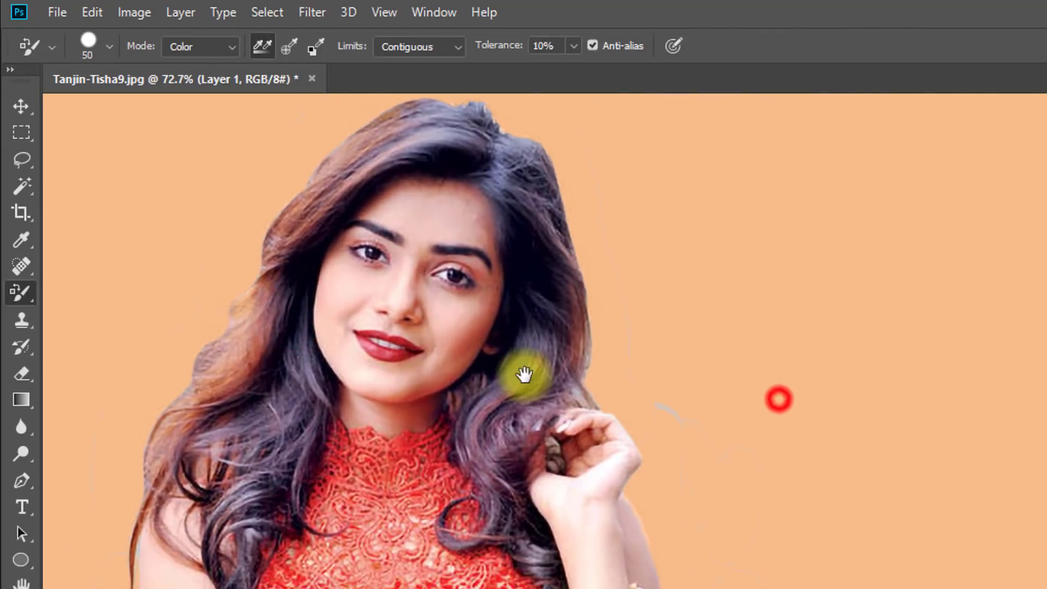
left_click_drag(611, 302, 753, 342)
mouse_move(718, 381)
left_mouse_down()
mouse_move(704, 497)
mouse_move(711, 396)
mouse_move(728, 378)
mouse_move(717, 369)
mouse_move(718, 448)
left_mouse_up()
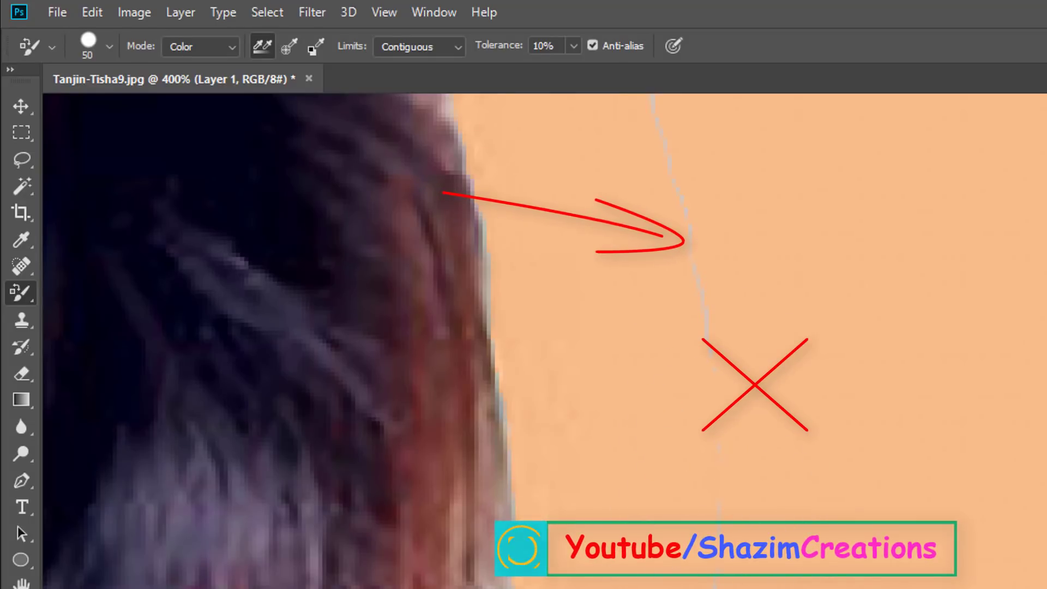
scroll(702, 583, "down", 2)
left_click_drag(699, 583, 591, 369)
mouse_move(614, 411)
left_mouse_down()
mouse_move(670, 497)
mouse_move(607, 432)
mouse_move(686, 508)
left_mouse_up()
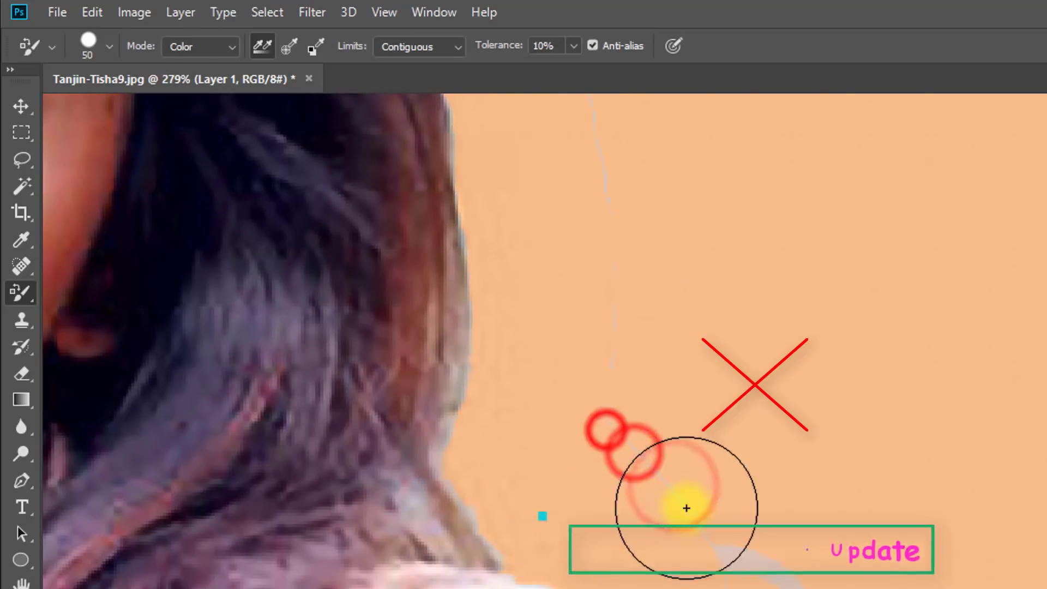
mouse_move(799, 588)
left_mouse_down()
mouse_move(612, 371)
mouse_move(668, 365)
mouse_move(708, 385)
left_mouse_up()
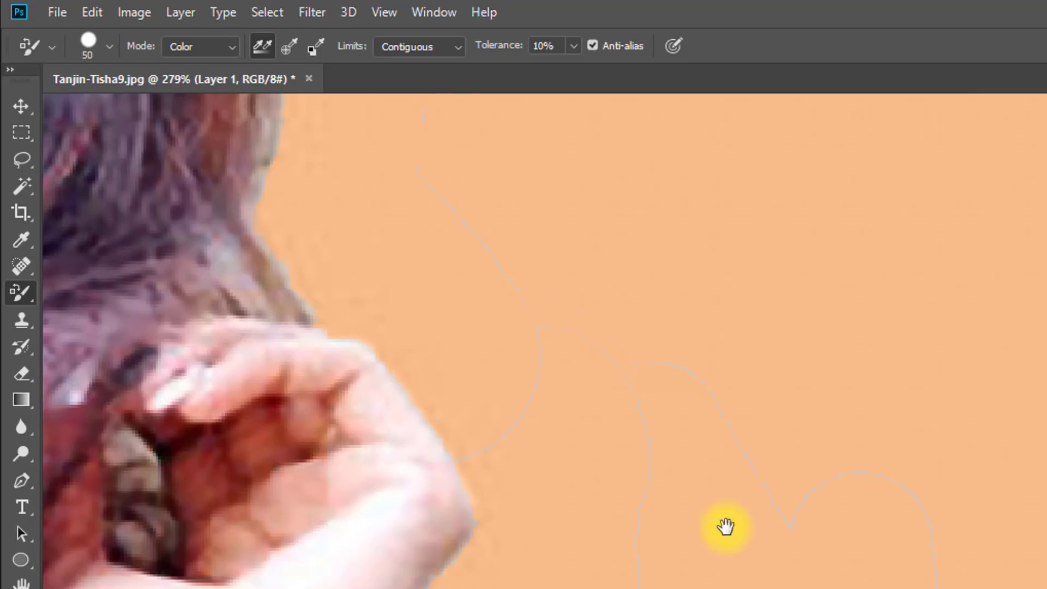
left_click_drag(693, 482, 535, 440)
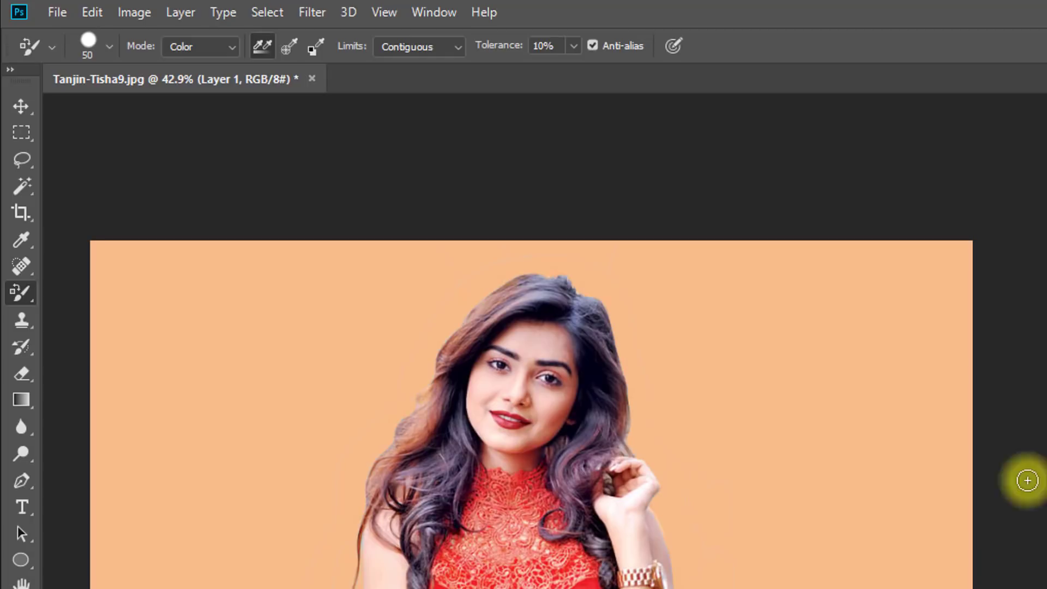
Undo all the recolouring strokes on Layer 1 back to the original grey backdrop.
left_click_drag(361, 350, 476, 379)
mouse_move(654, 274)
left_mouse_down()
mouse_move(713, 191)
mouse_move(626, 306)
left_mouse_up()
left_click_drag(618, 470, 527, 440)
left_click_drag(713, 438, 695, 432)
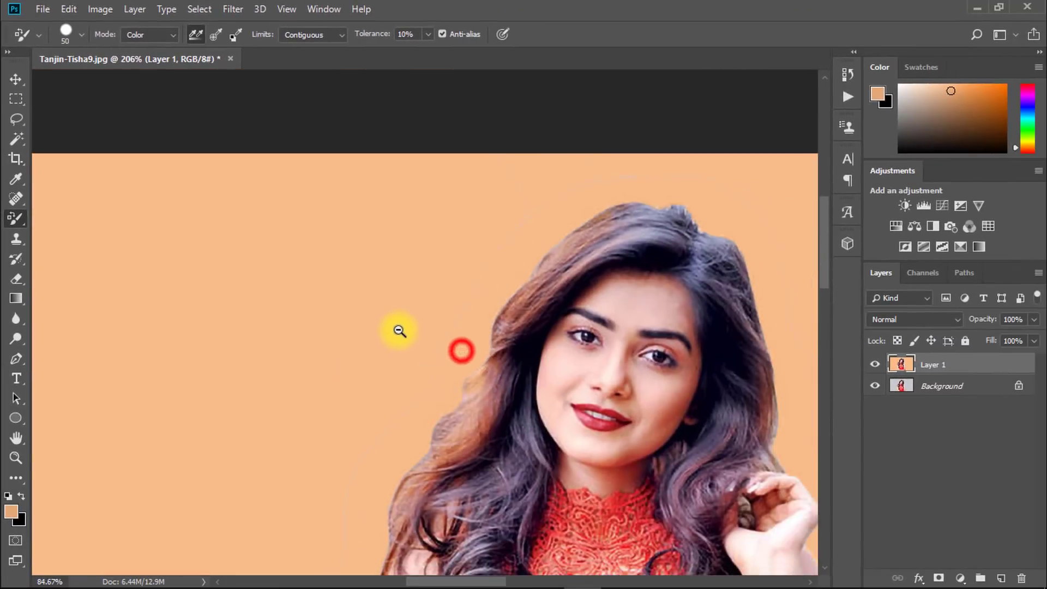
left_click_drag(517, 321, 315, 169)
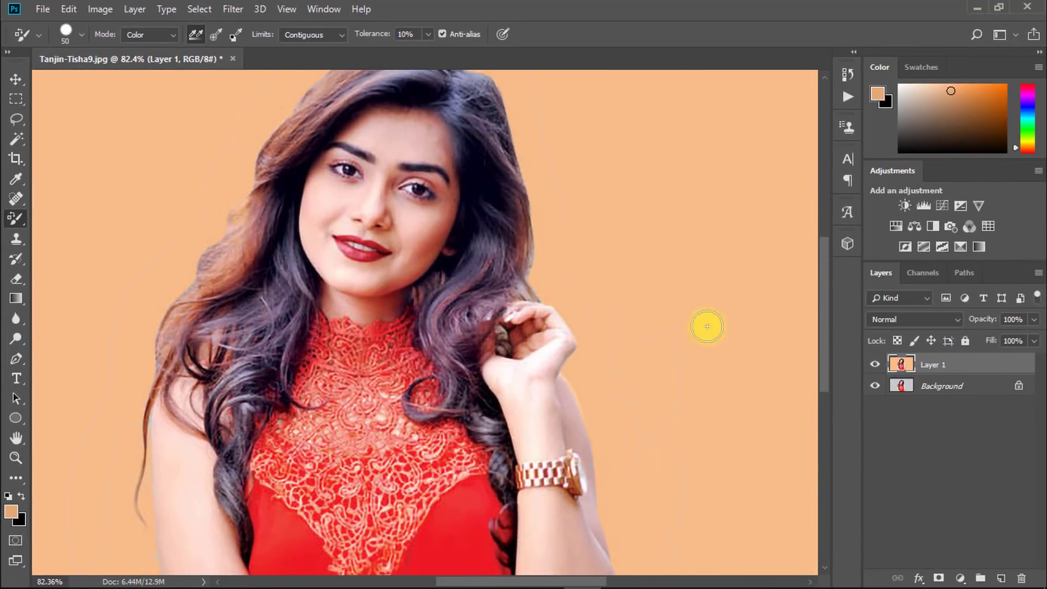
key("alt+ctrl+z")
key("alt+ctrl+z")
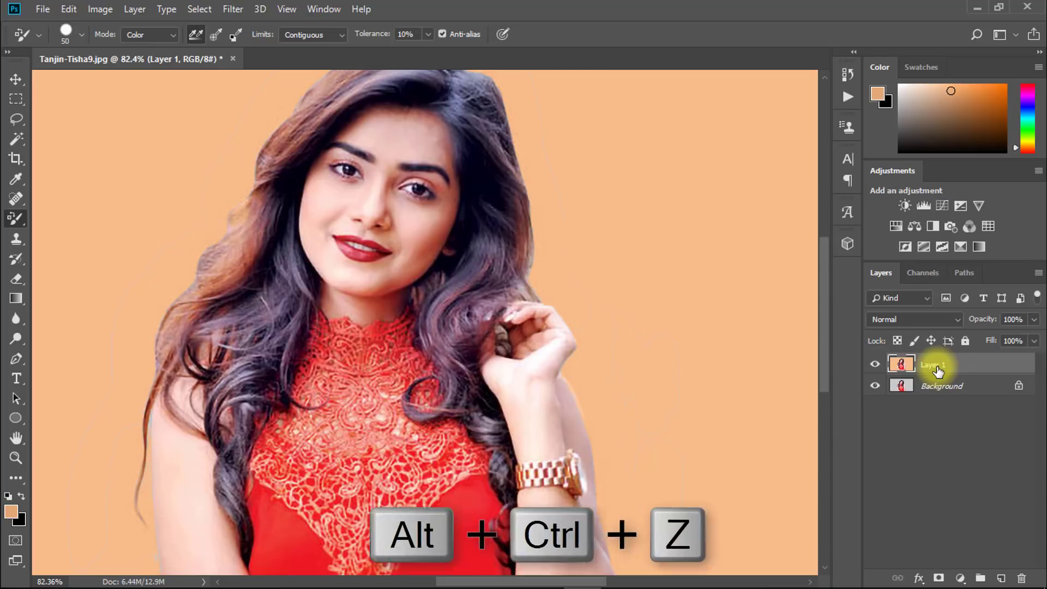
left_click_drag(98, 182, 161, 192)
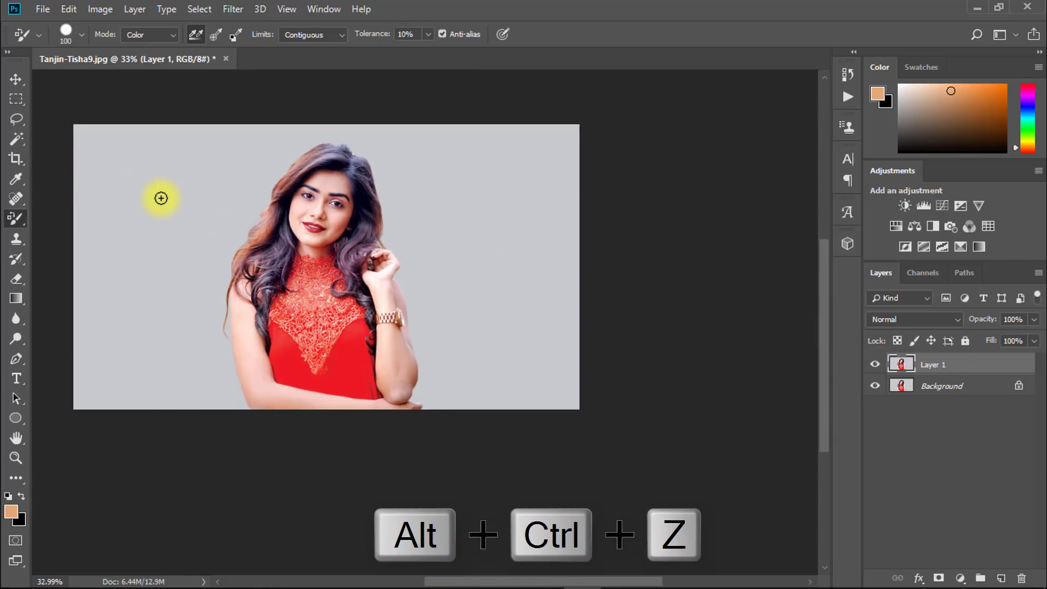
Recolour the grey backdrop all around the woman light orange with a 300 px brush at 6% tolerance.
key("bracketright")
key("bracketright")
key("bracketright")
key("bracketright")
key("bracketright")
key("bracketright")
key("bracketright")
key("bracketright")
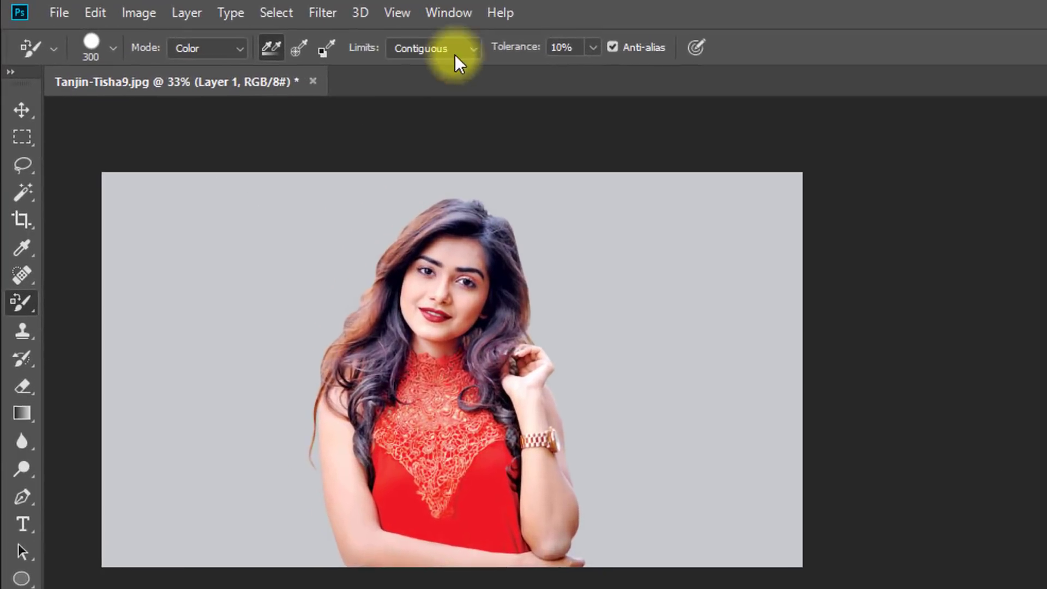
left_click_drag(380, 34, 372, 34)
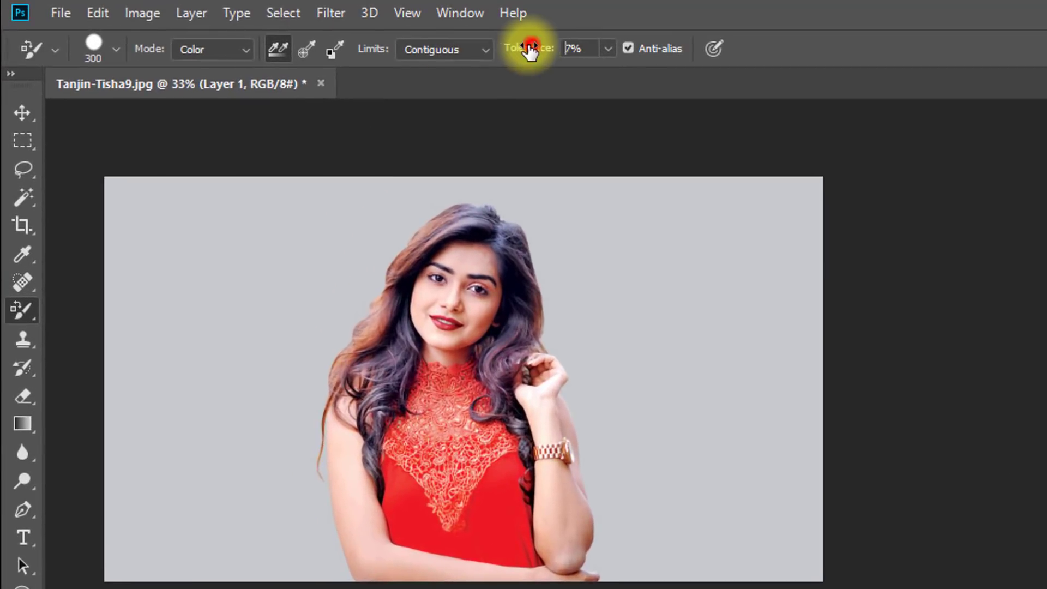
mouse_move(329, 226)
left_mouse_down()
mouse_move(275, 311)
mouse_move(378, 218)
mouse_move(322, 377)
mouse_move(318, 542)
mouse_move(271, 381)
mouse_move(273, 420)
left_mouse_up()
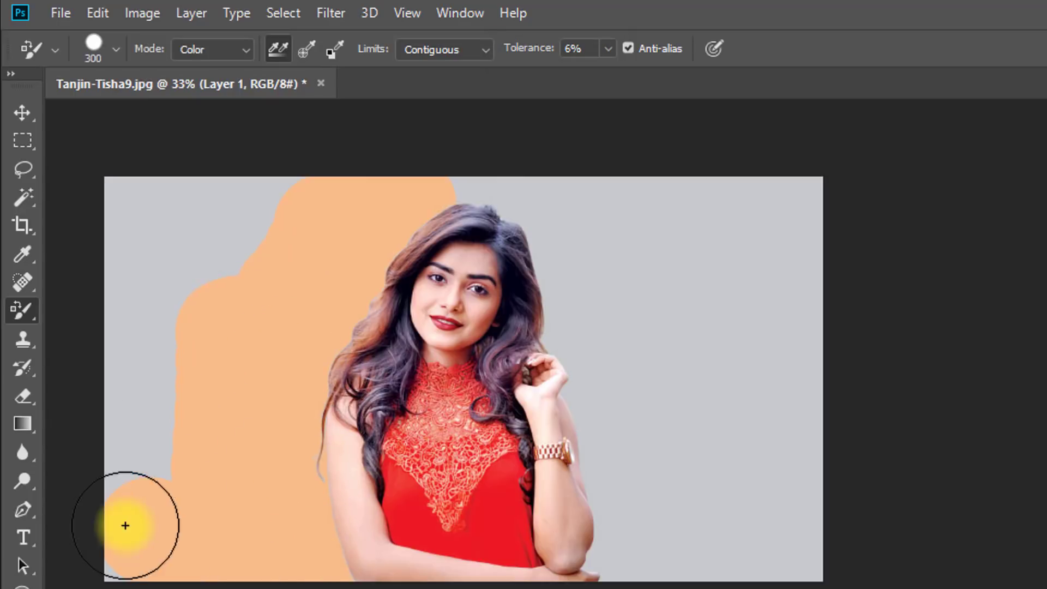
mouse_move(126, 525)
left_mouse_down()
mouse_move(182, 199)
mouse_move(561, 178)
mouse_move(561, 244)
mouse_move(615, 431)
mouse_move(631, 557)
mouse_move(616, 182)
mouse_move(825, 198)
mouse_move(723, 331)
mouse_move(773, 399)
mouse_move(780, 580)
left_mouse_up()
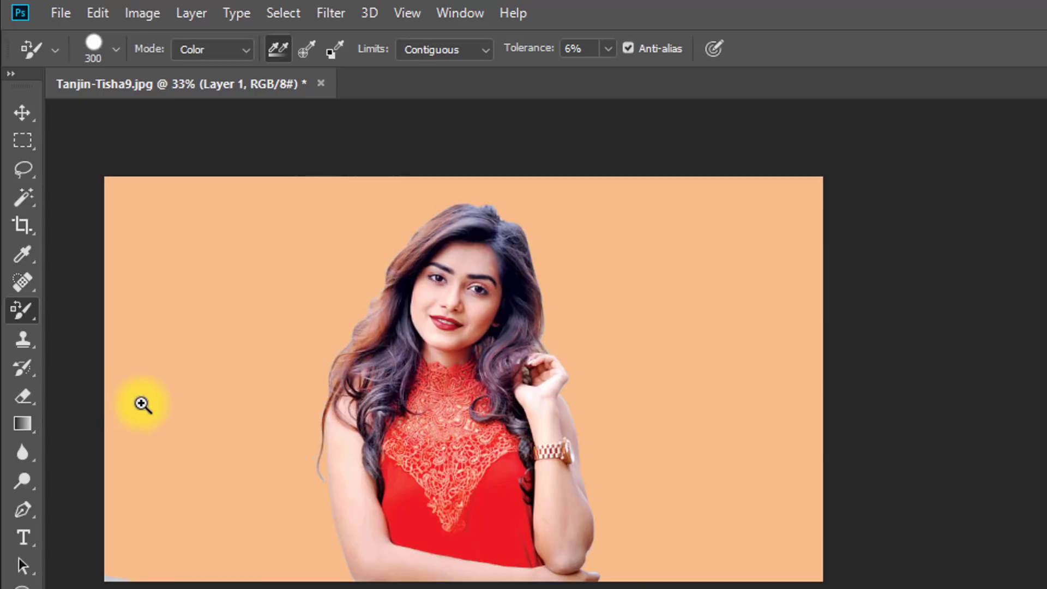
Reduce the brush to 45 px and touch up the grey fringe along the hair's edge on the image's left side.
left_click_drag(152, 402, 269, 419)
left_click_drag(497, 395, 219, 557)
left_click_drag(402, 400, 264, 568)
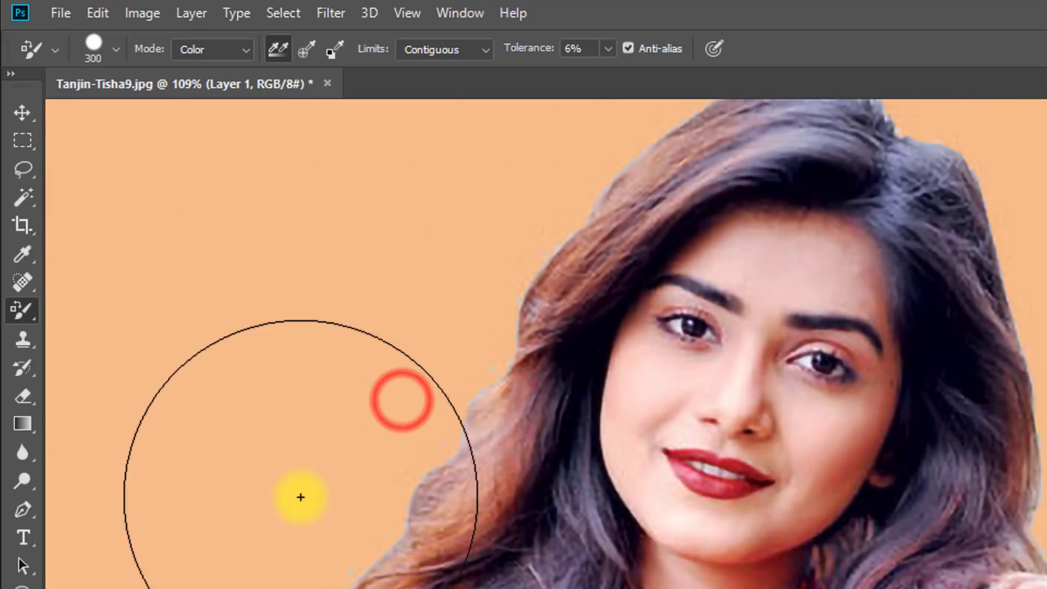
key("bracketleft")
key("bracketleft")
key("bracketleft")
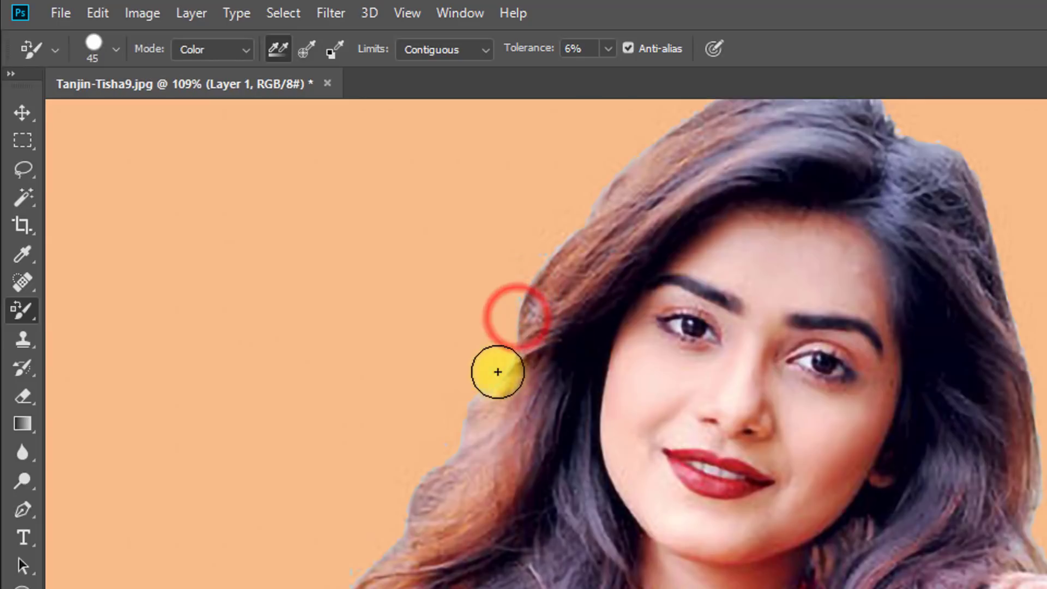
mouse_move(520, 349)
left_mouse_down()
mouse_move(451, 418)
mouse_move(411, 507)
mouse_move(362, 564)
mouse_move(367, 491)
left_mouse_up()
left_click(352, 583)
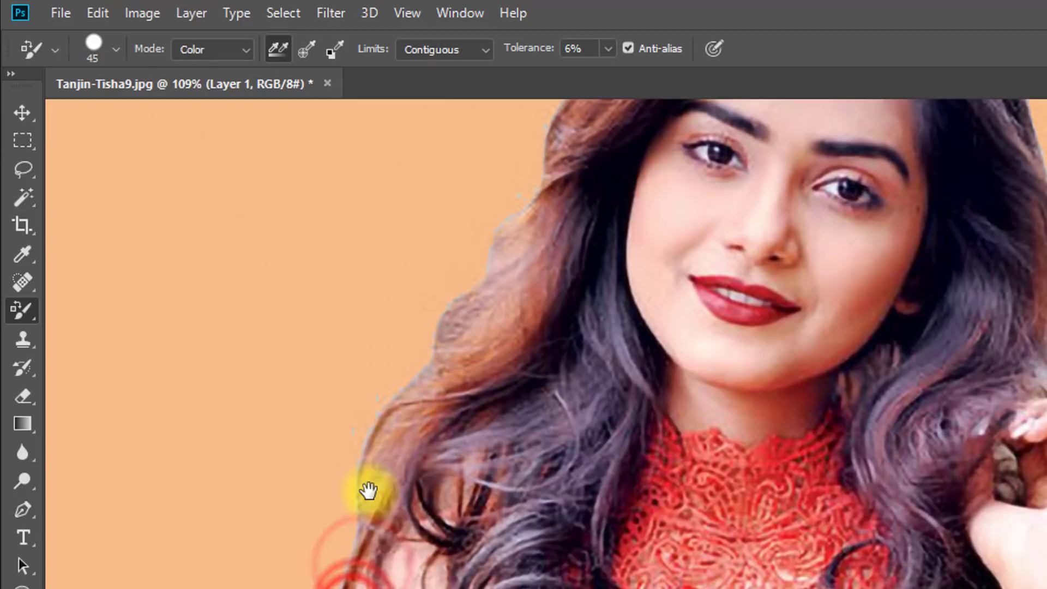
left_click(367, 430)
left_click(368, 385)
left_click(384, 387)
Touch up the grey fringe around the loose hair strand, the arm beside it and the hair above.
left_click_drag(329, 588, 383, 293)
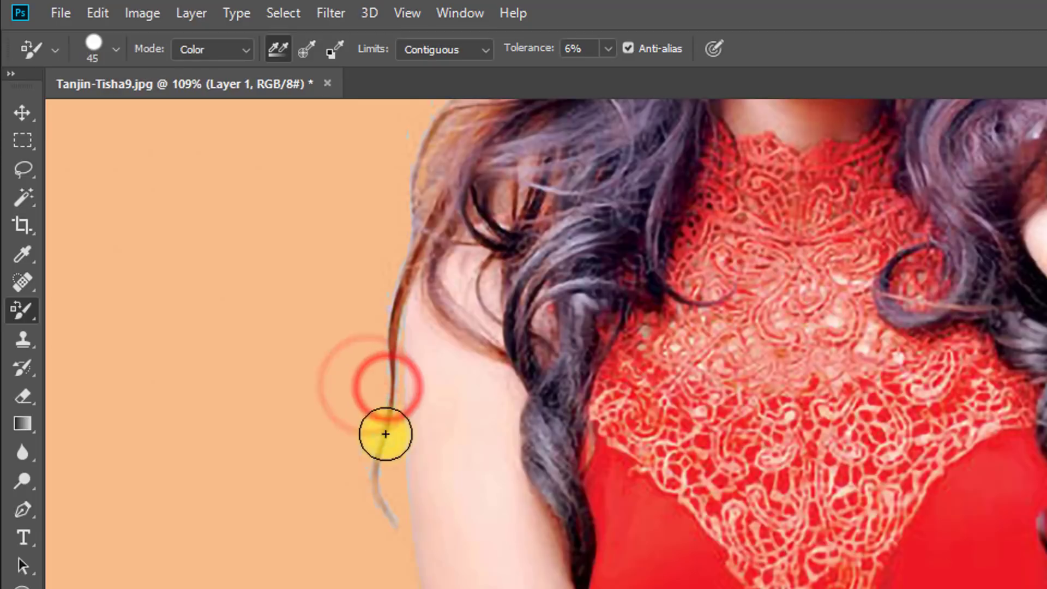
left_click(383, 403)
left_click(367, 417)
left_click(429, 392)
scroll(413, 448, "up", 5)
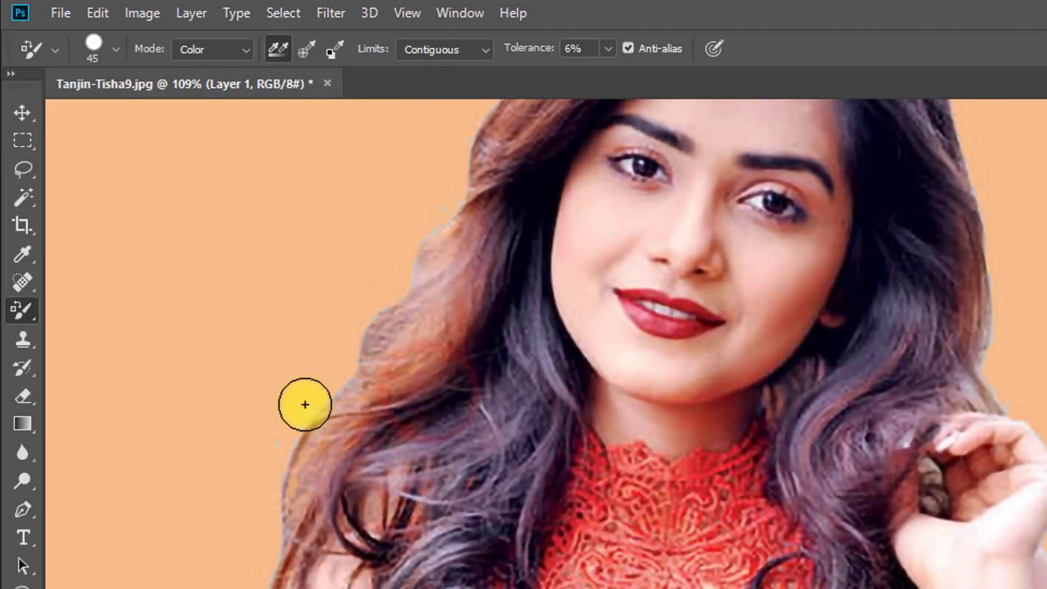
mouse_move(300, 416)
left_mouse_down()
mouse_move(346, 369)
mouse_move(280, 491)
mouse_move(348, 424)
left_mouse_up()
scroll(297, 483, "up", 4)
left_click(348, 425)
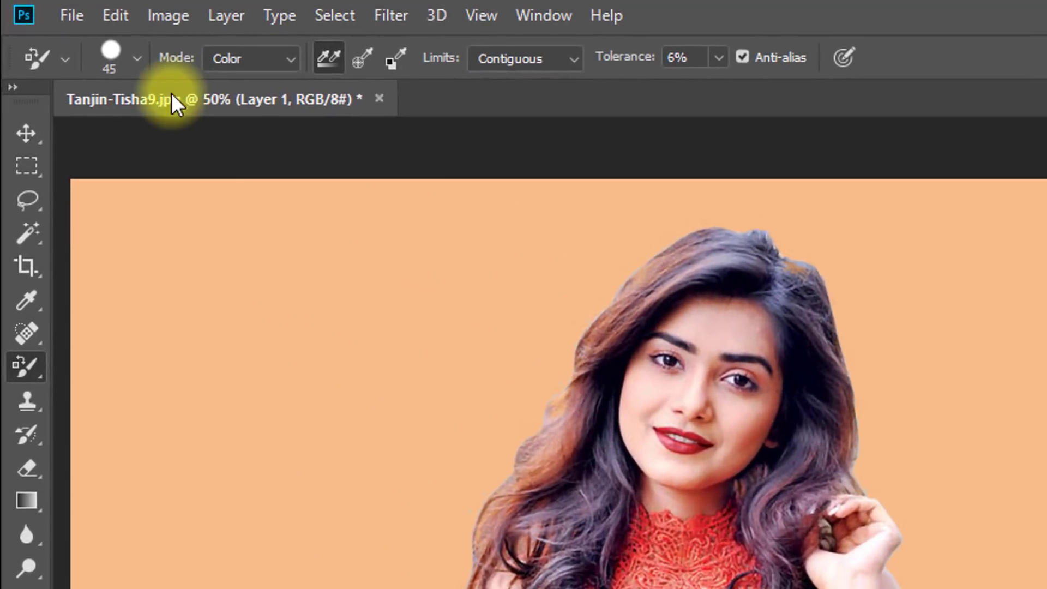
Select the orange backdrop with the Magic Wand and add a Hue/Saturation adjustment layer masked to it.
left_click_drag(27, 231, 131, 250)
left_click(284, 326)
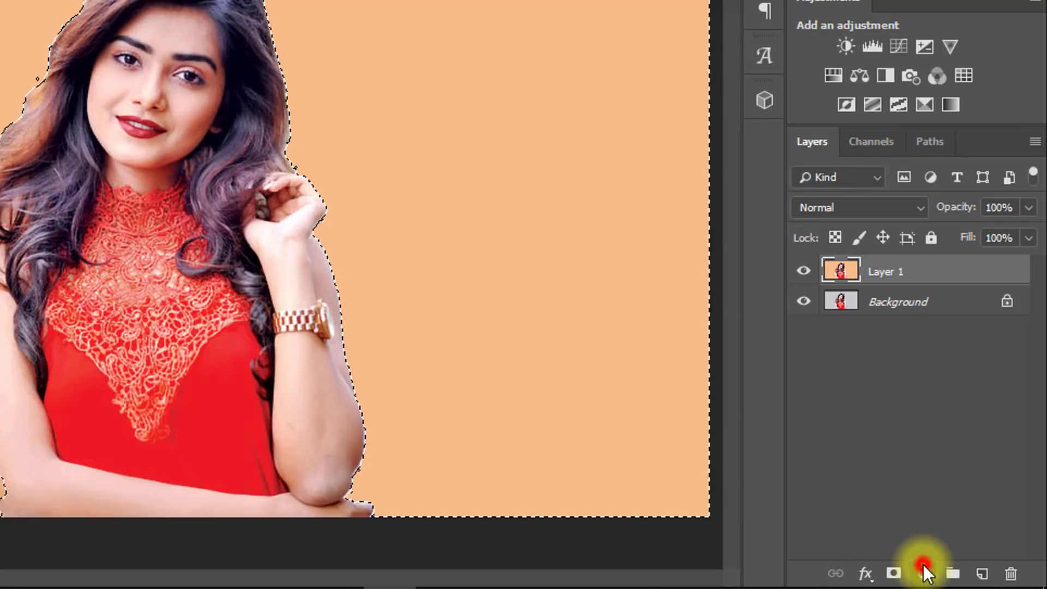
left_click(923, 567)
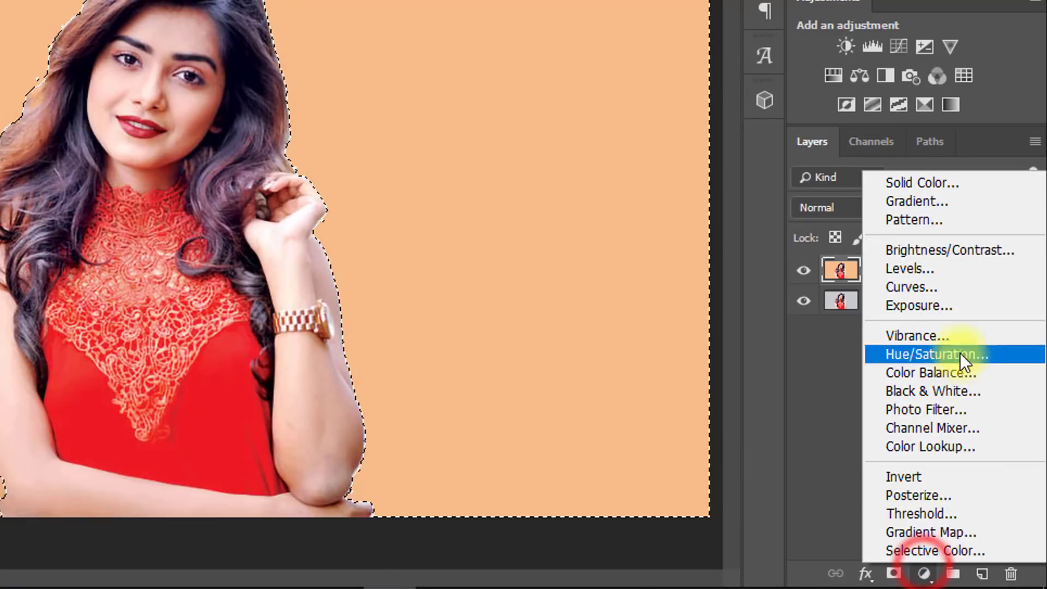
left_click(950, 354)
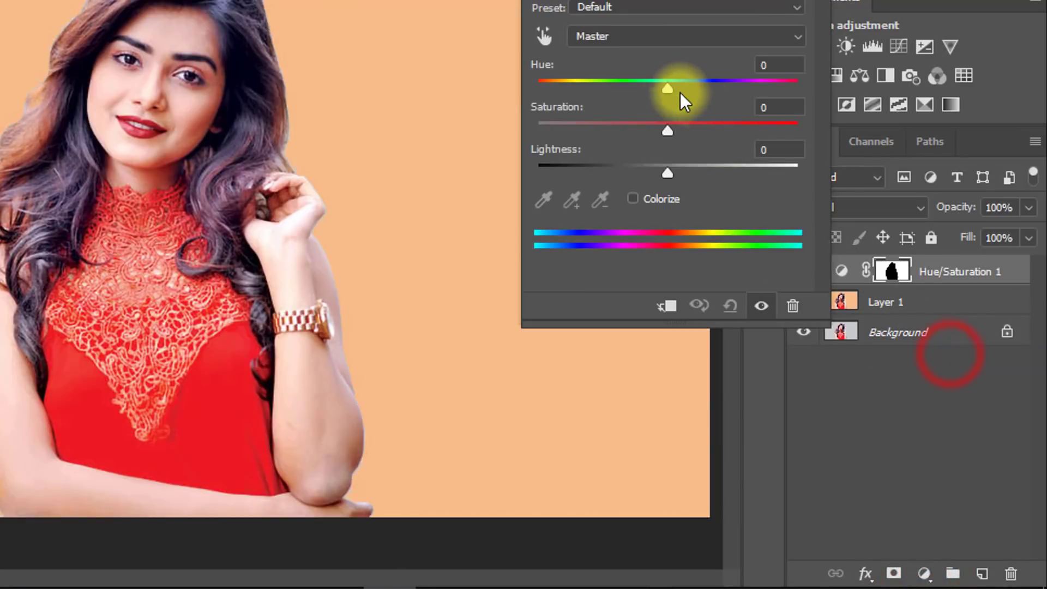
Set the backdrop adjustment's Hue to +6 and Saturation to +15.
left_click_drag(666, 83, 632, 89)
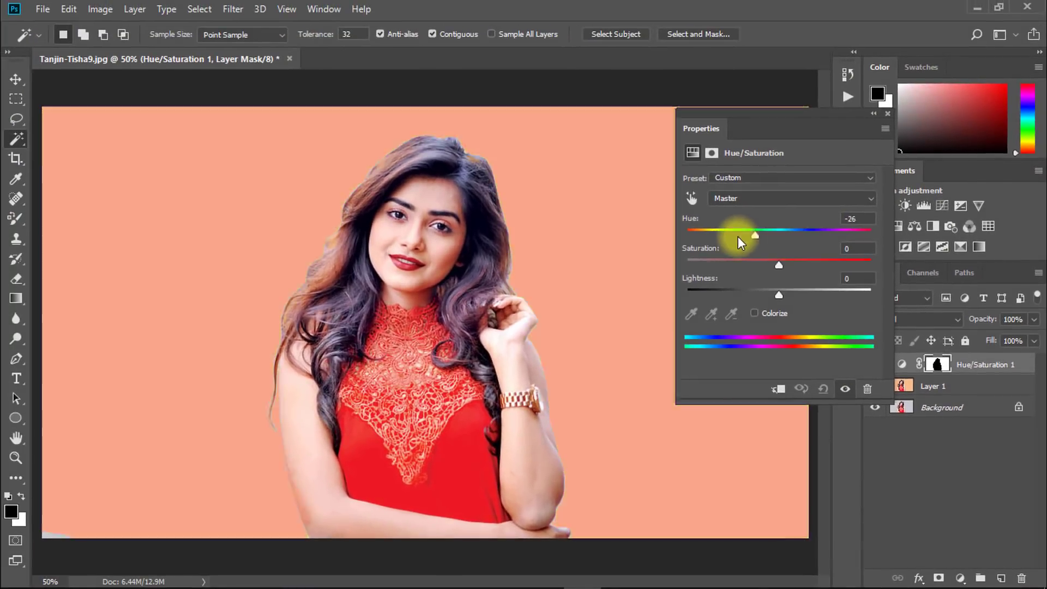
left_click_drag(738, 236, 788, 228)
left_click(888, 113)
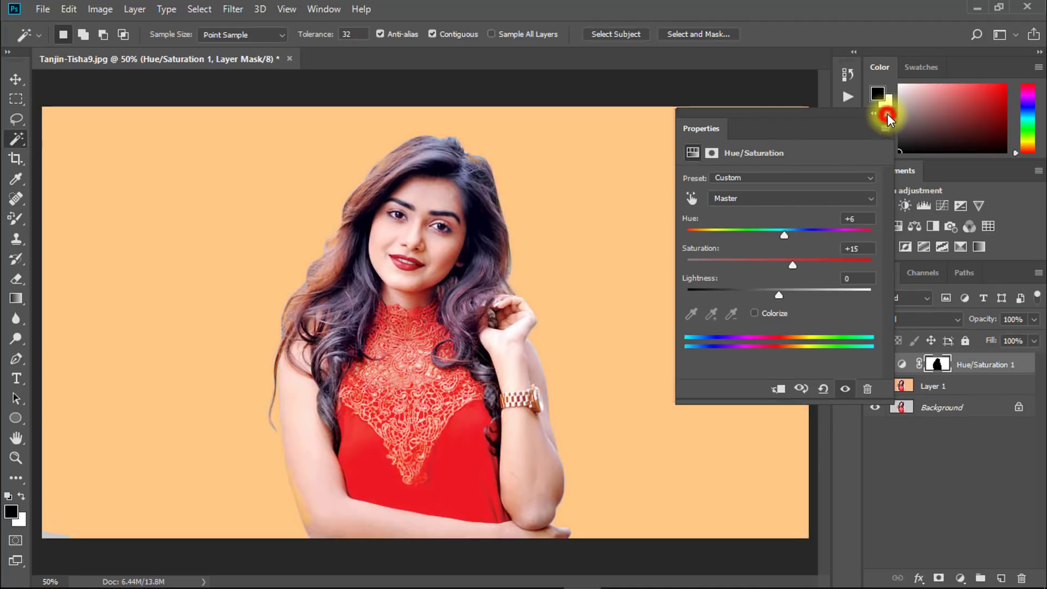
Merge Layer 1 and the Hue/Saturation adjustment layer into one layer.
left_click(943, 385)
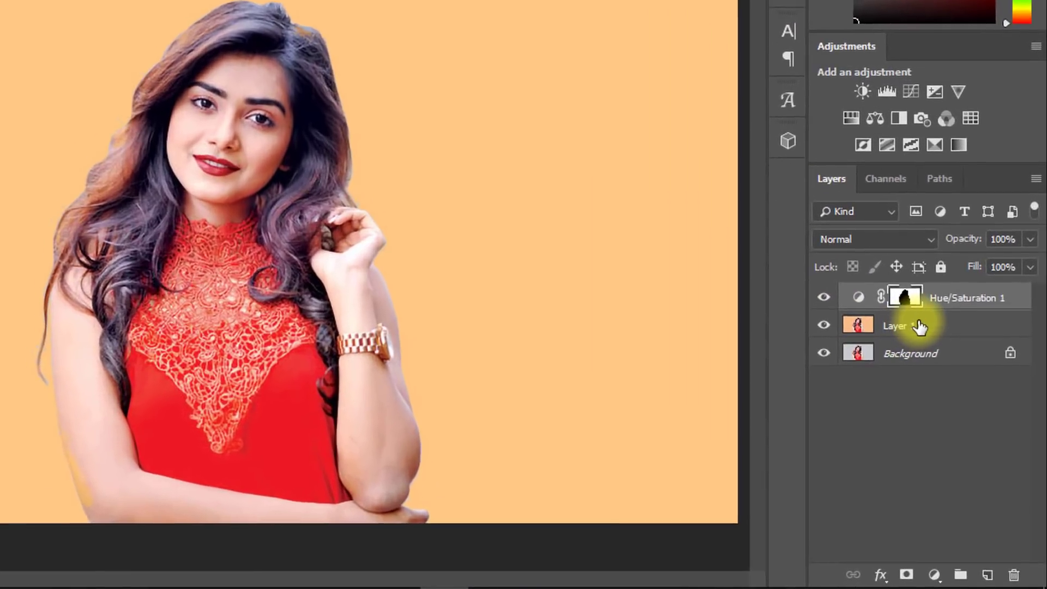
left_click(924, 299, "shift")
key("ctrl+e")
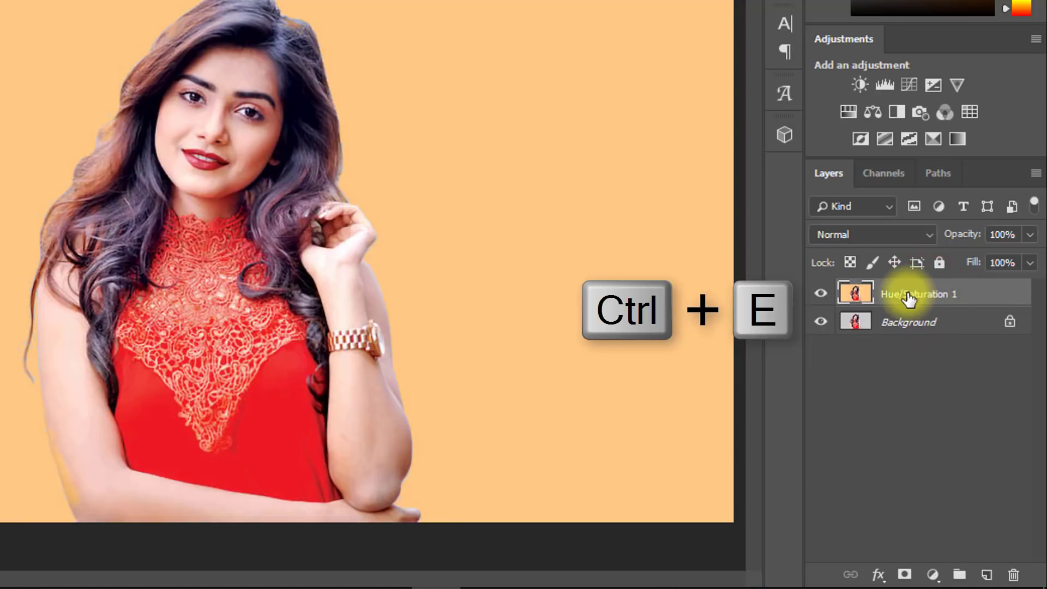
Apply a Lens Correction filter to the merged layer with custom vignette Amount -65 and Midpoint +37.
key("ctrl+minus")
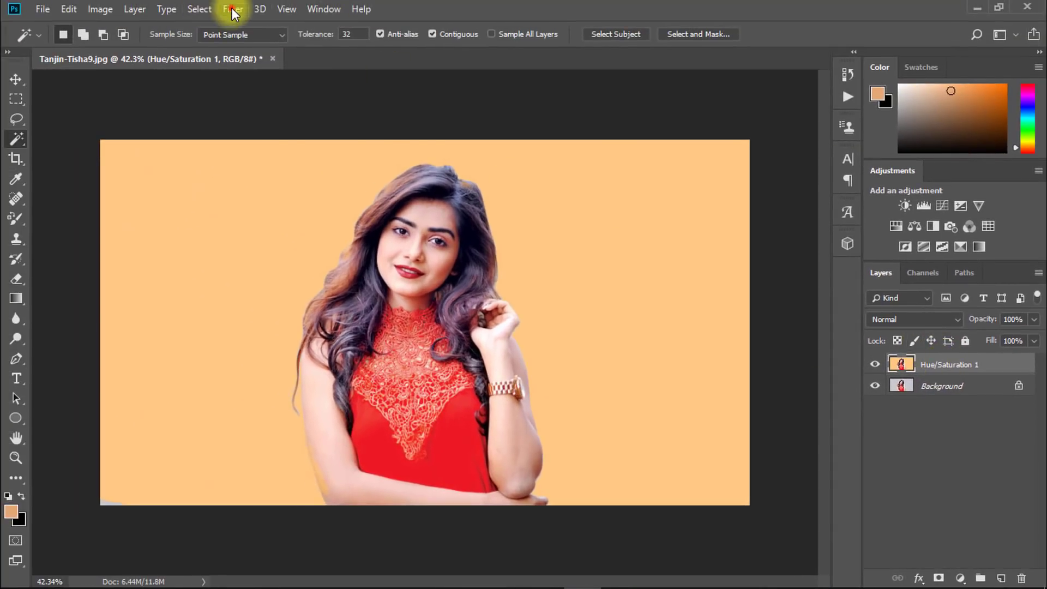
left_click(233, 10)
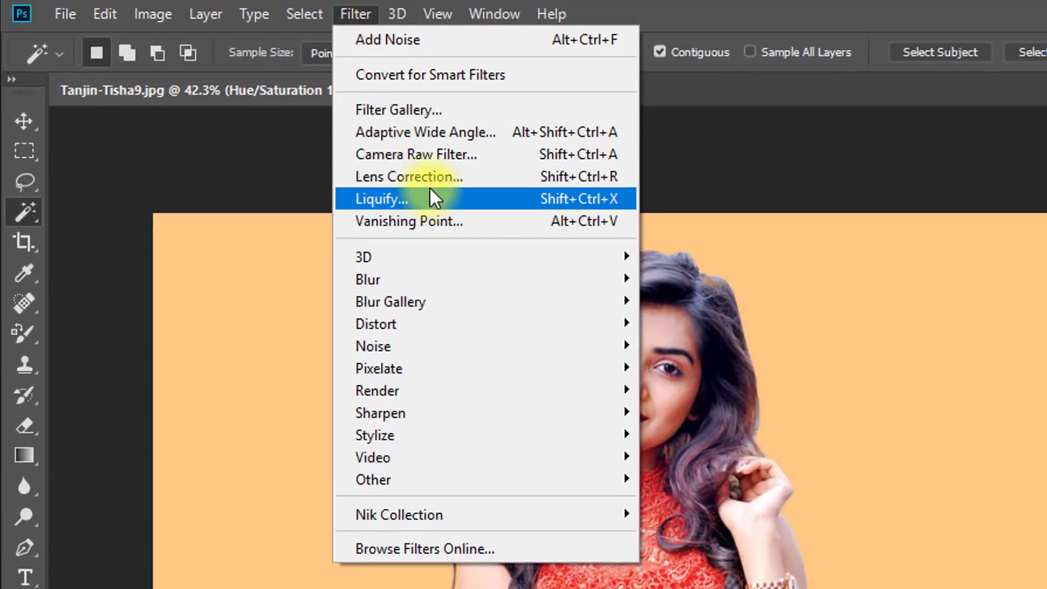
left_click(426, 177)
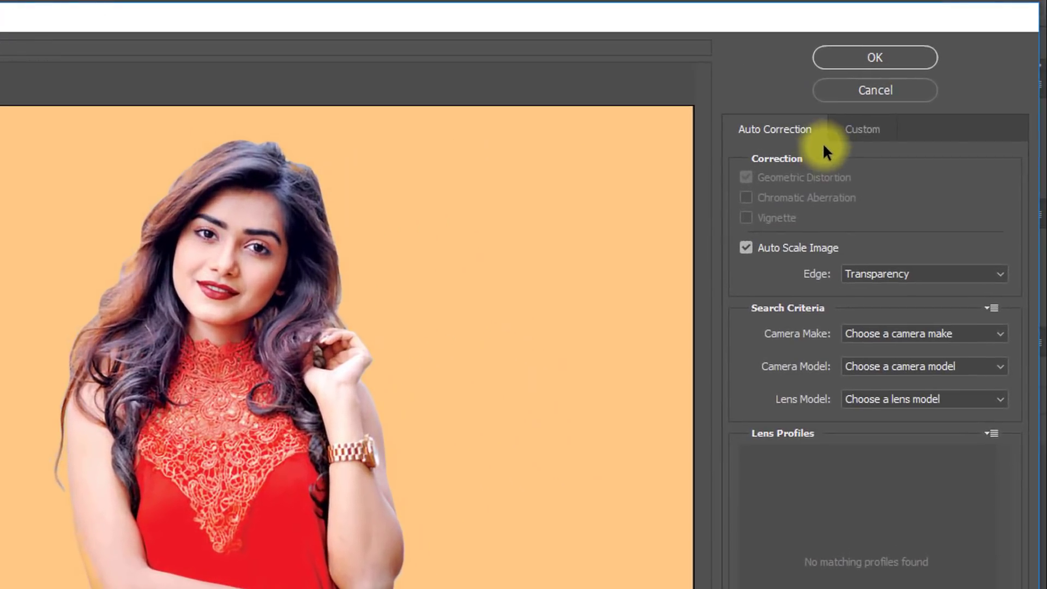
left_click(879, 114)
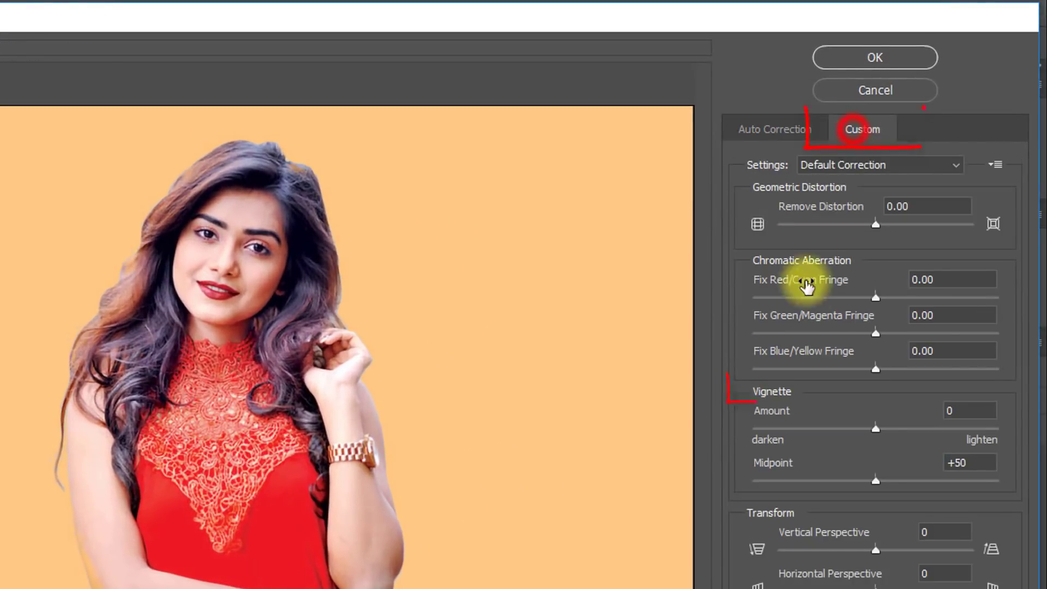
left_click_drag(868, 428, 782, 429)
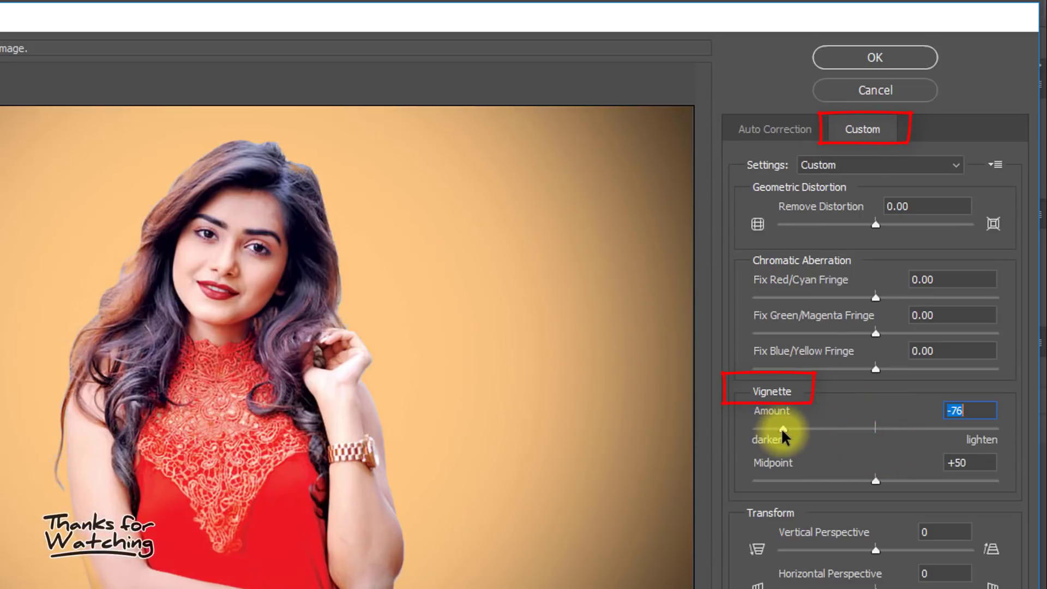
left_click_drag(874, 480, 870, 480)
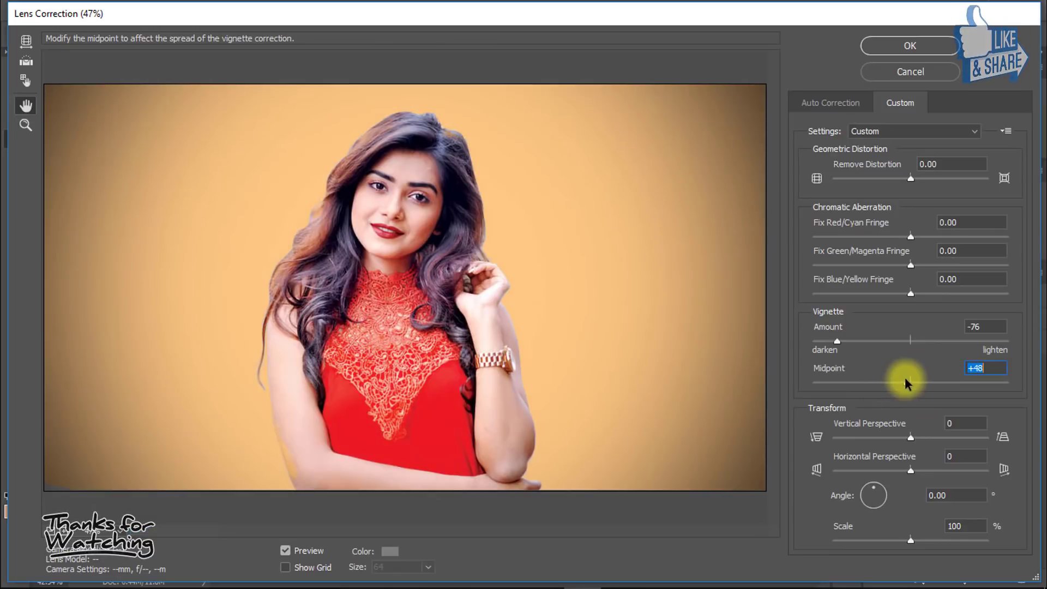
left_click_drag(905, 380, 950, 375)
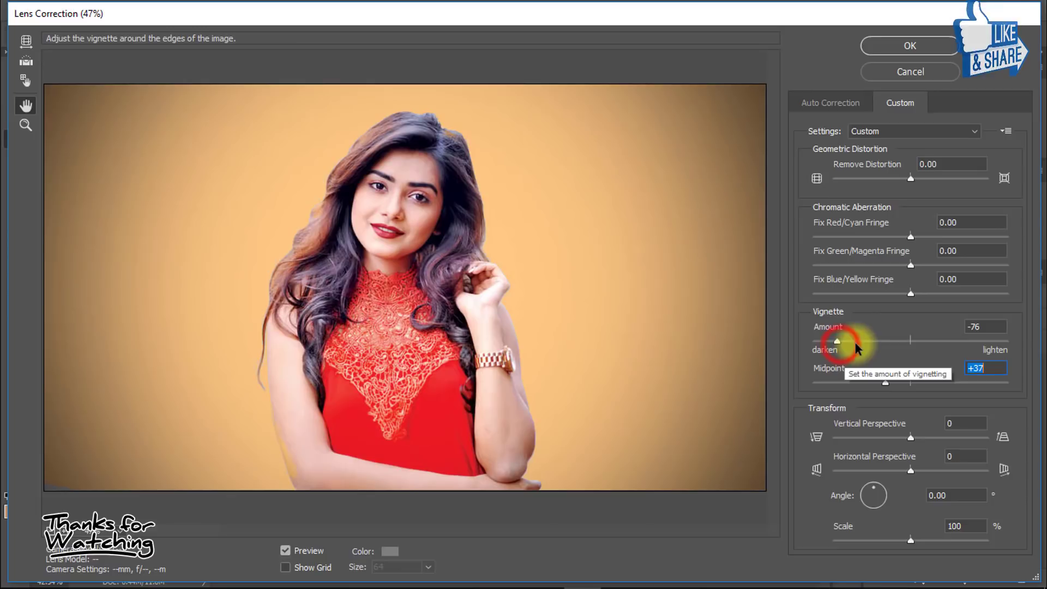
left_click_drag(838, 341, 848, 343)
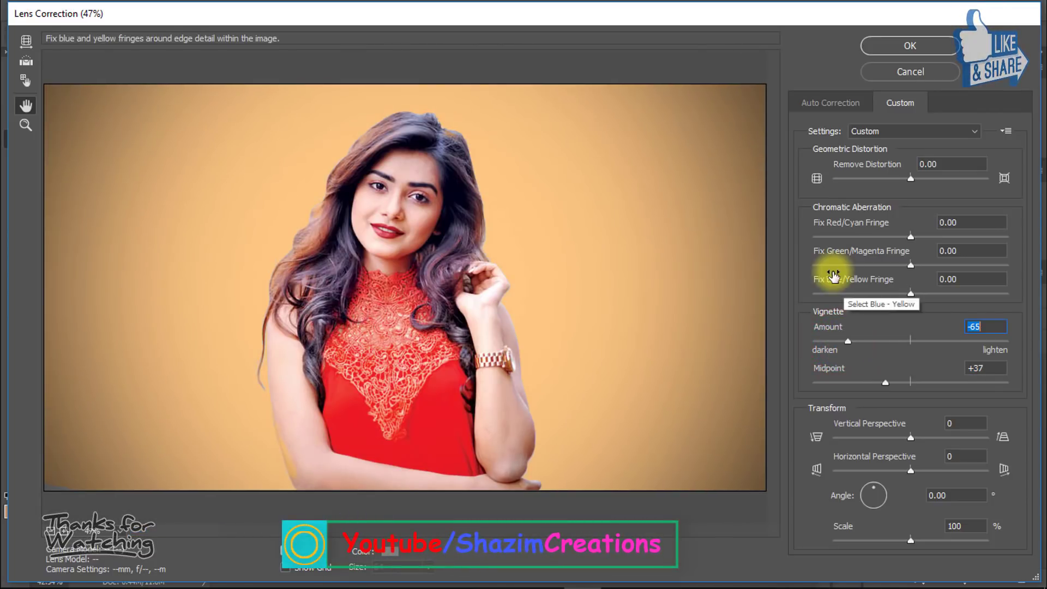
left_click(905, 40)
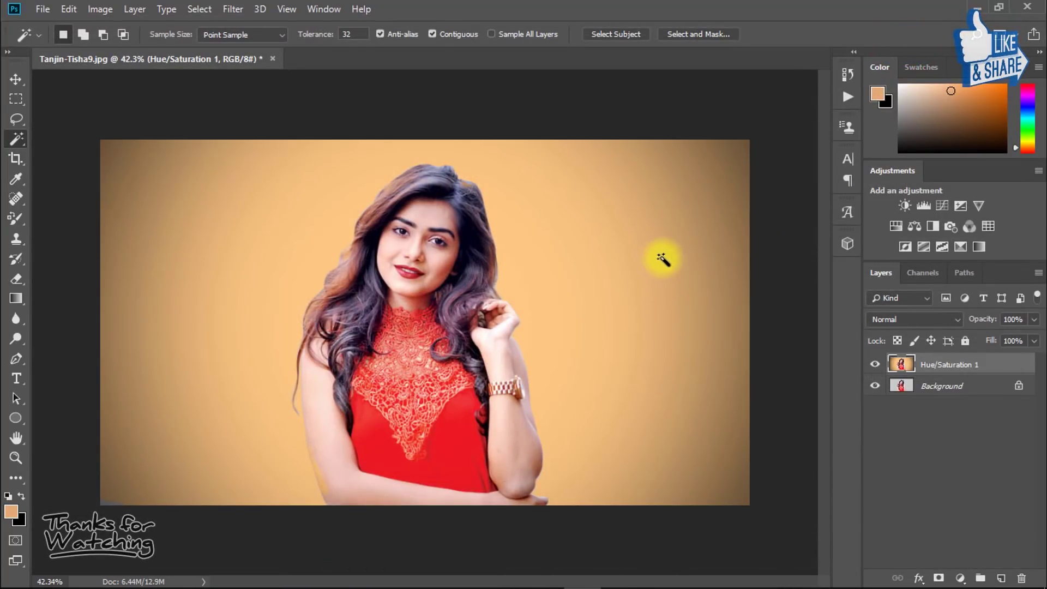
Duplicate the vignetted Hue/Saturation 1 layer and apply the Average blur to the copy.
left_click(420, 224)
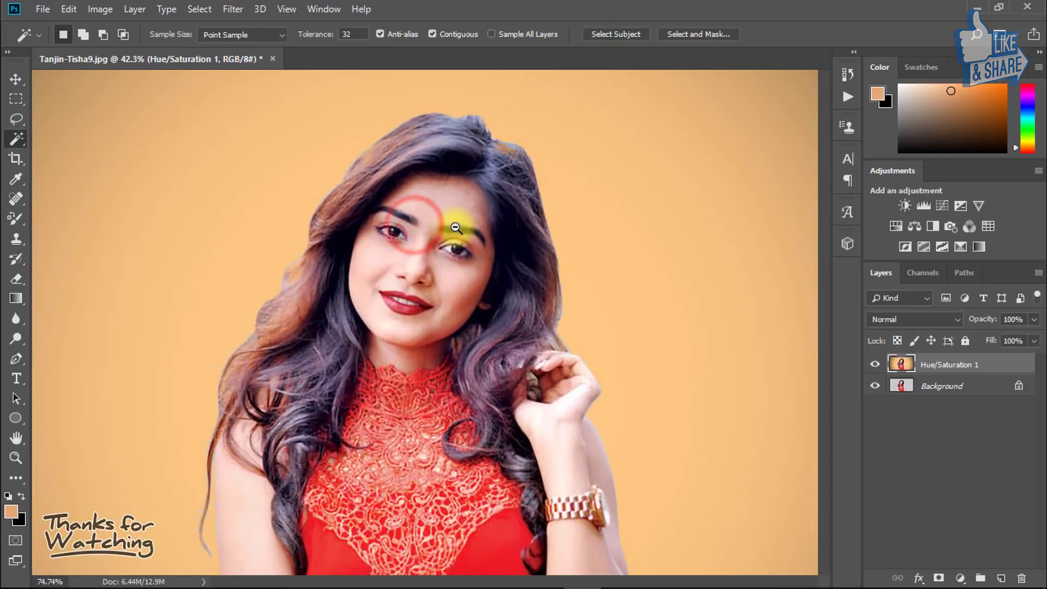
left_click(425, 218, "alt")
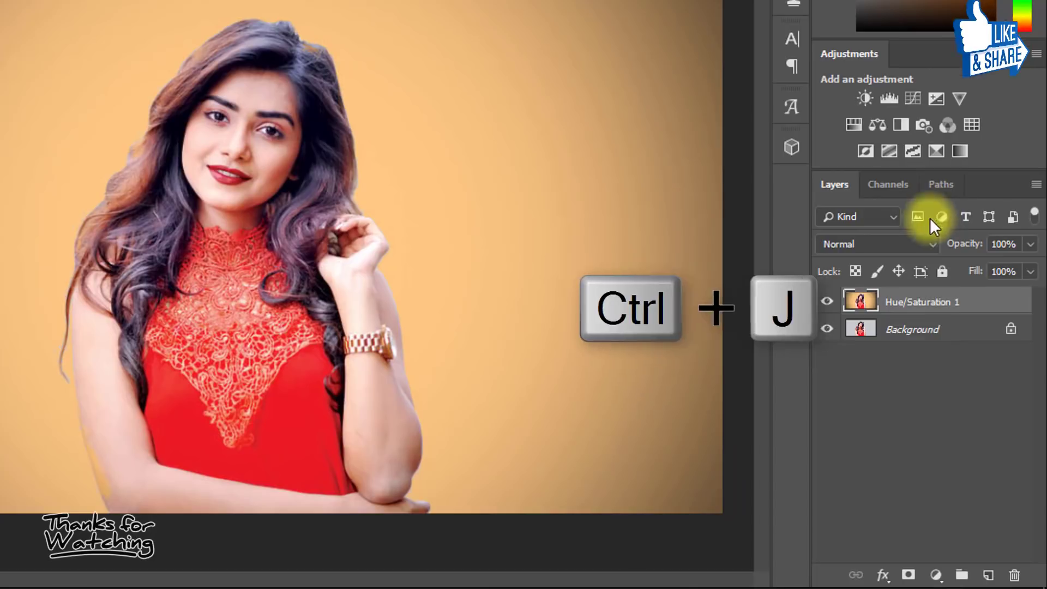
left_click(917, 302)
key("ctrl+j")
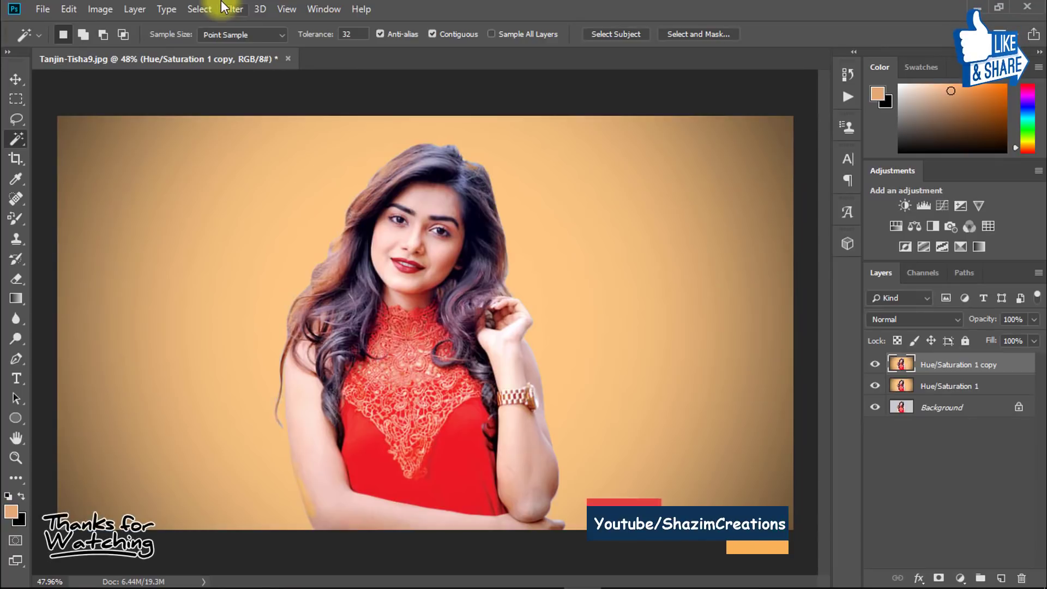
left_click(226, 14)
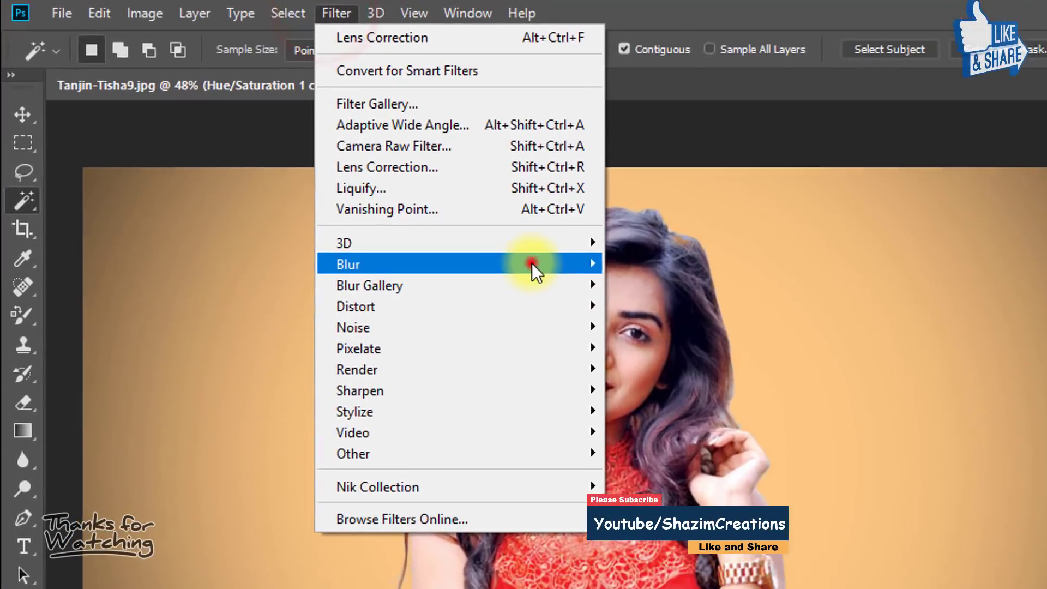
left_click(368, 182)
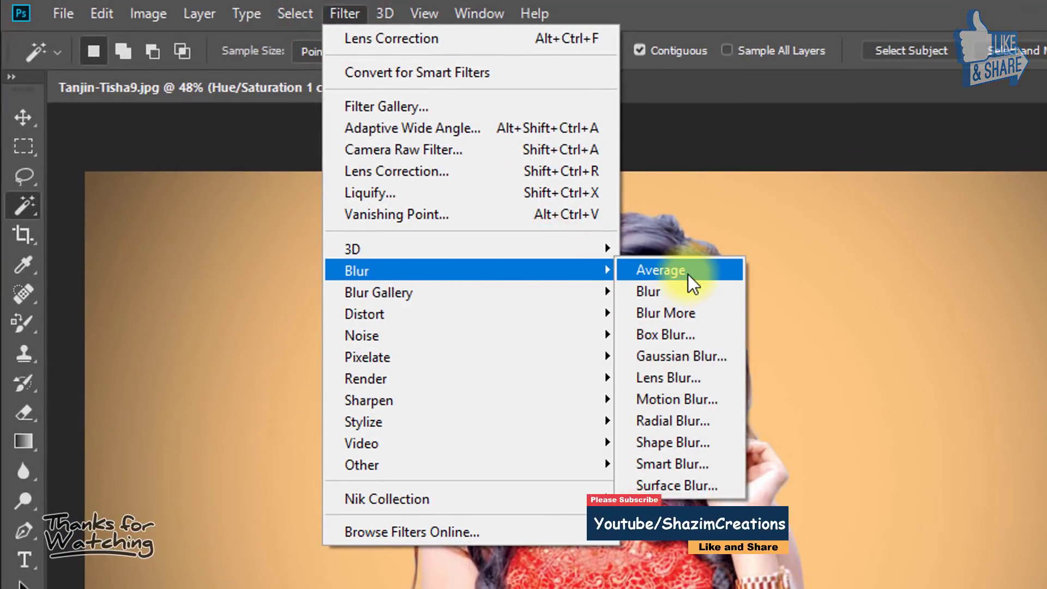
left_click(689, 272)
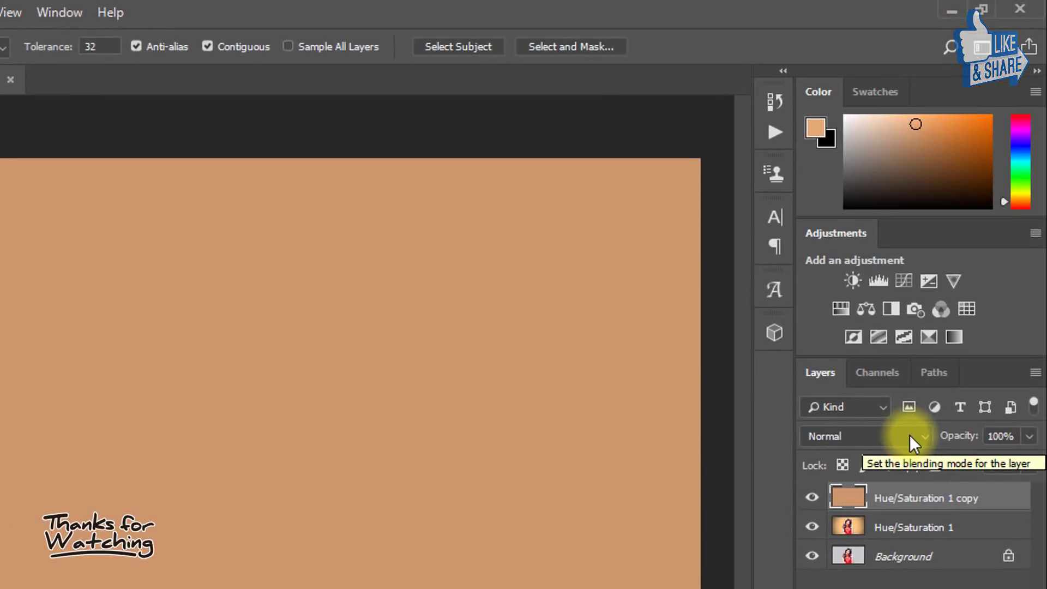
Set the averaged layer's blending mode to Color and its opacity to 15%.
left_click(832, 436)
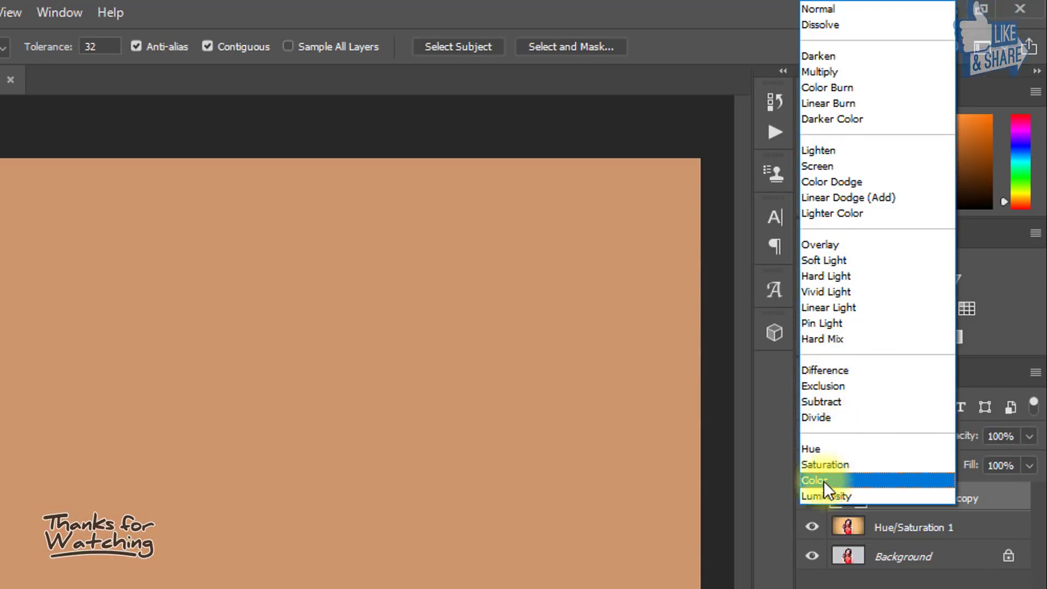
left_click(839, 479)
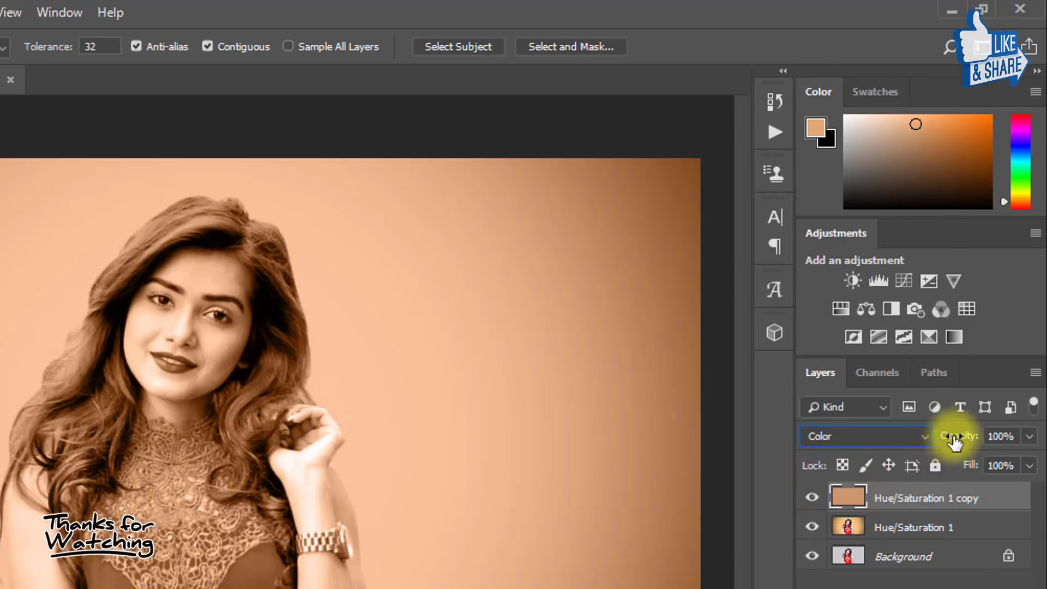
left_click_drag(953, 437, 772, 435)
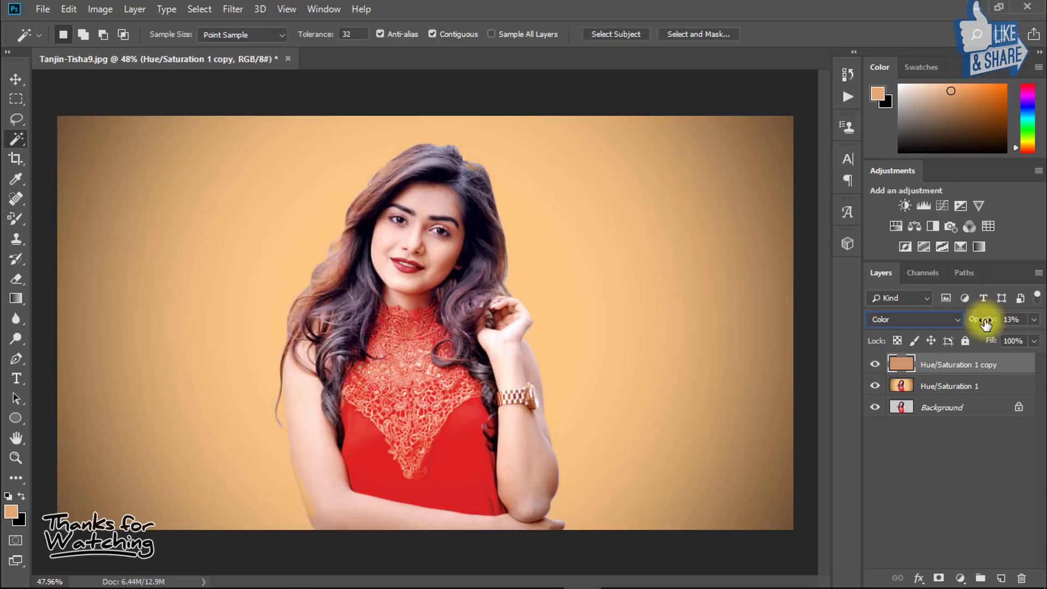
left_click(982, 323)
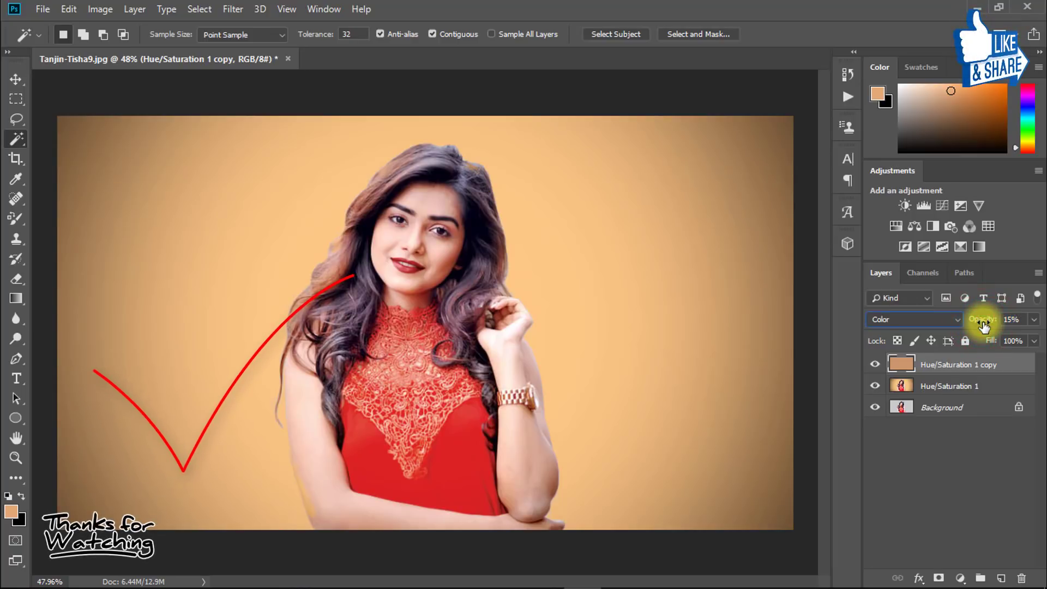
Compare the original portrait with the edited result by showing only the Background layer and restoring all layers.
key("ctrl+space")
mouse_move(549, 210)
left_mouse_down()
mouse_move(603, 210)
mouse_move(561, 207)
left_mouse_up()
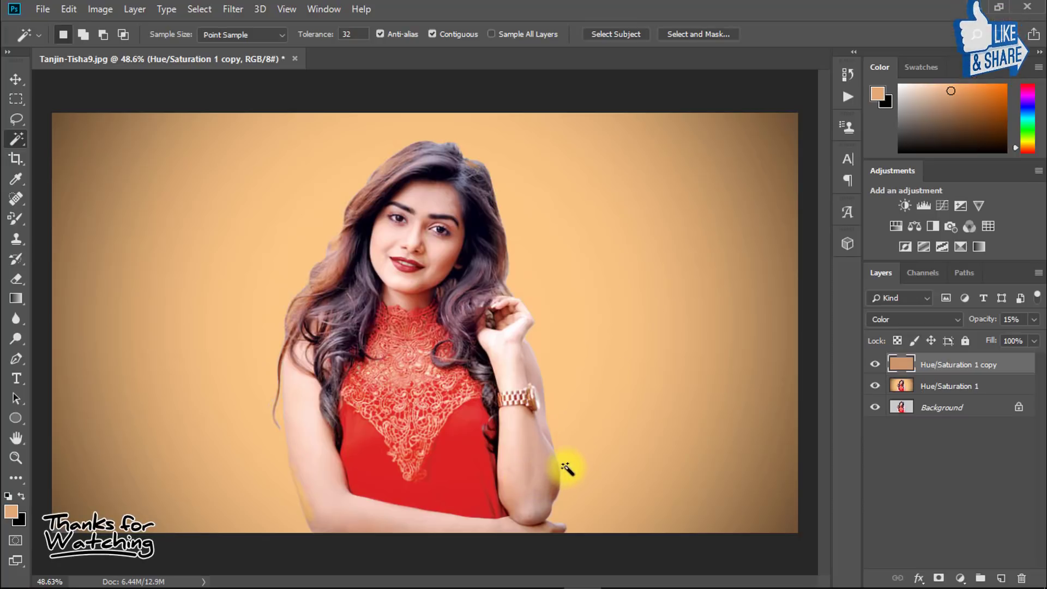
left_click(875, 409)
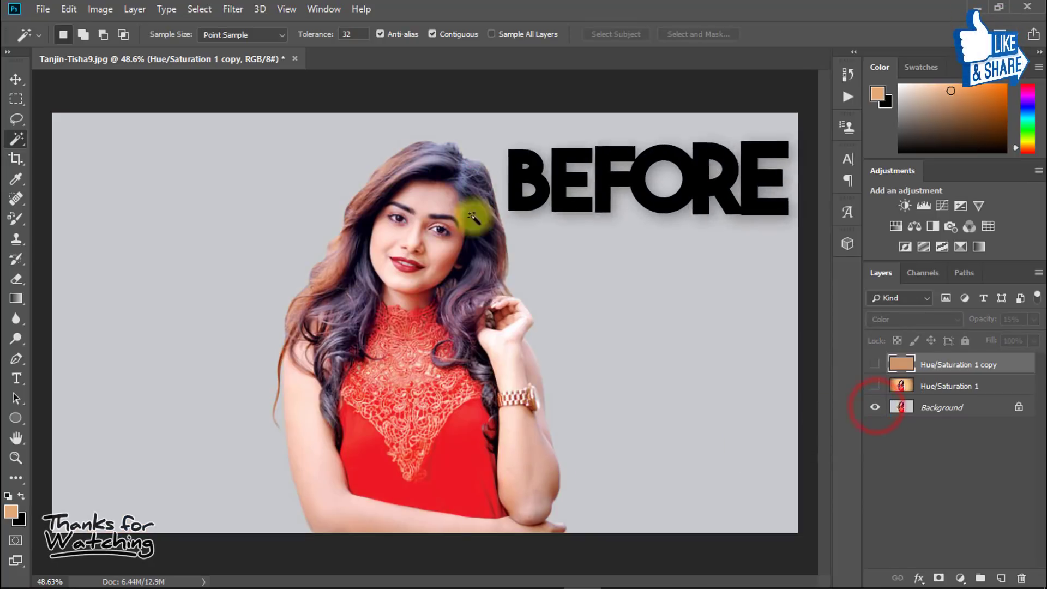
left_click(875, 407)
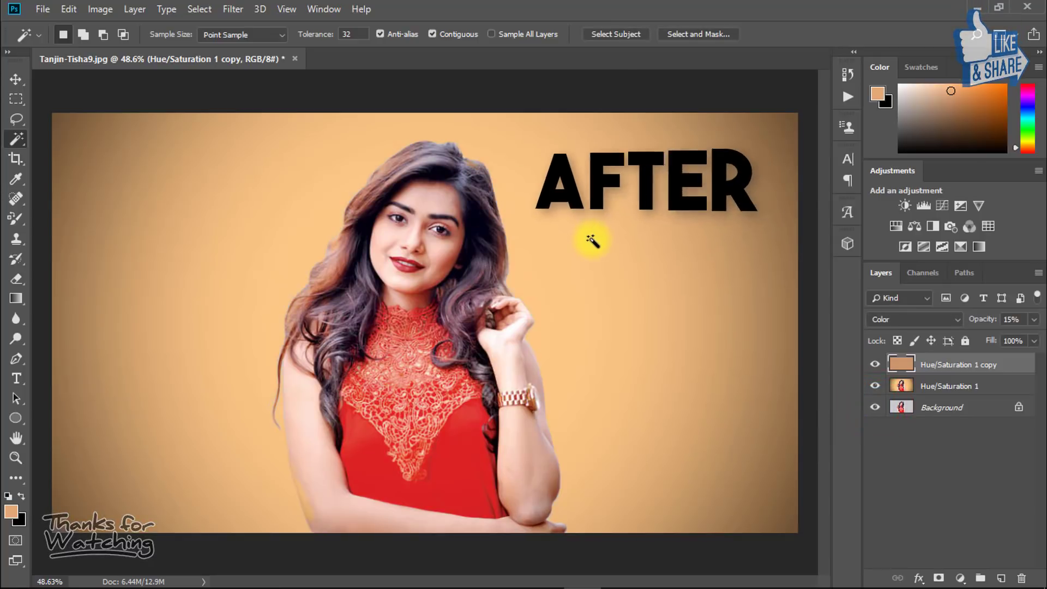